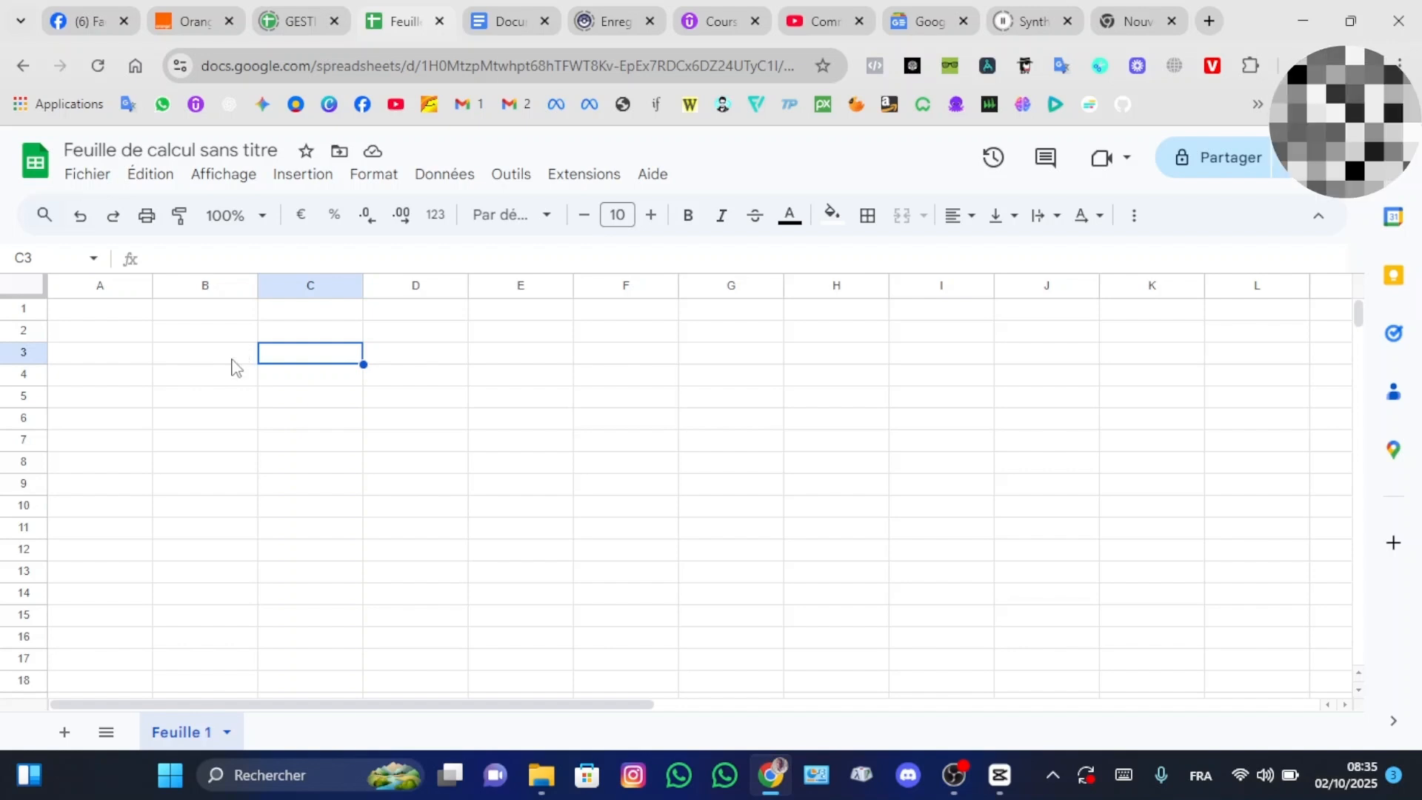
# Enter JANVIER in cell B5 and autofill the month headers across row 5 through DÉCEMBRE in column M.
pyautogui.click(182, 405)
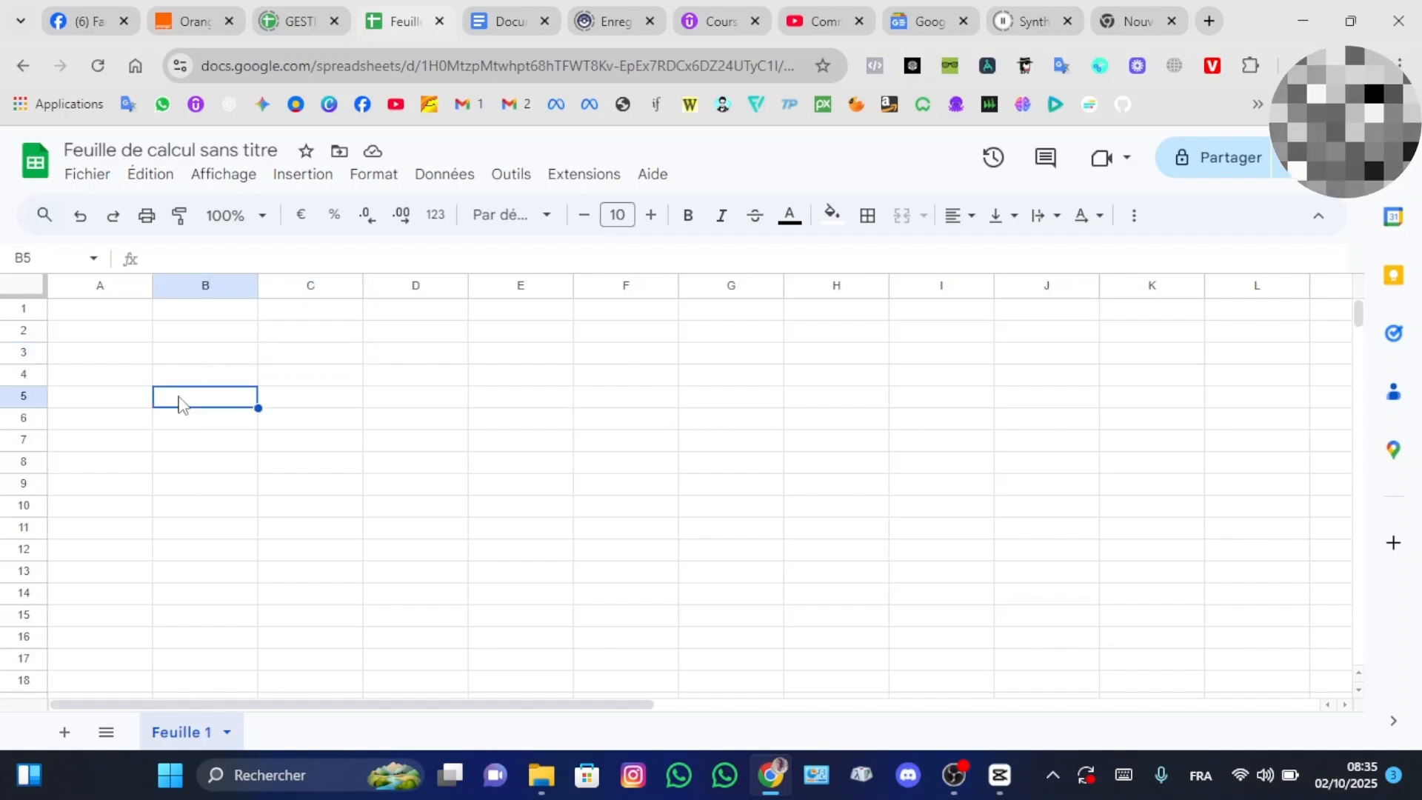
pyautogui.write('JANVIER')
pyautogui.hscroll(1, 436, 421)
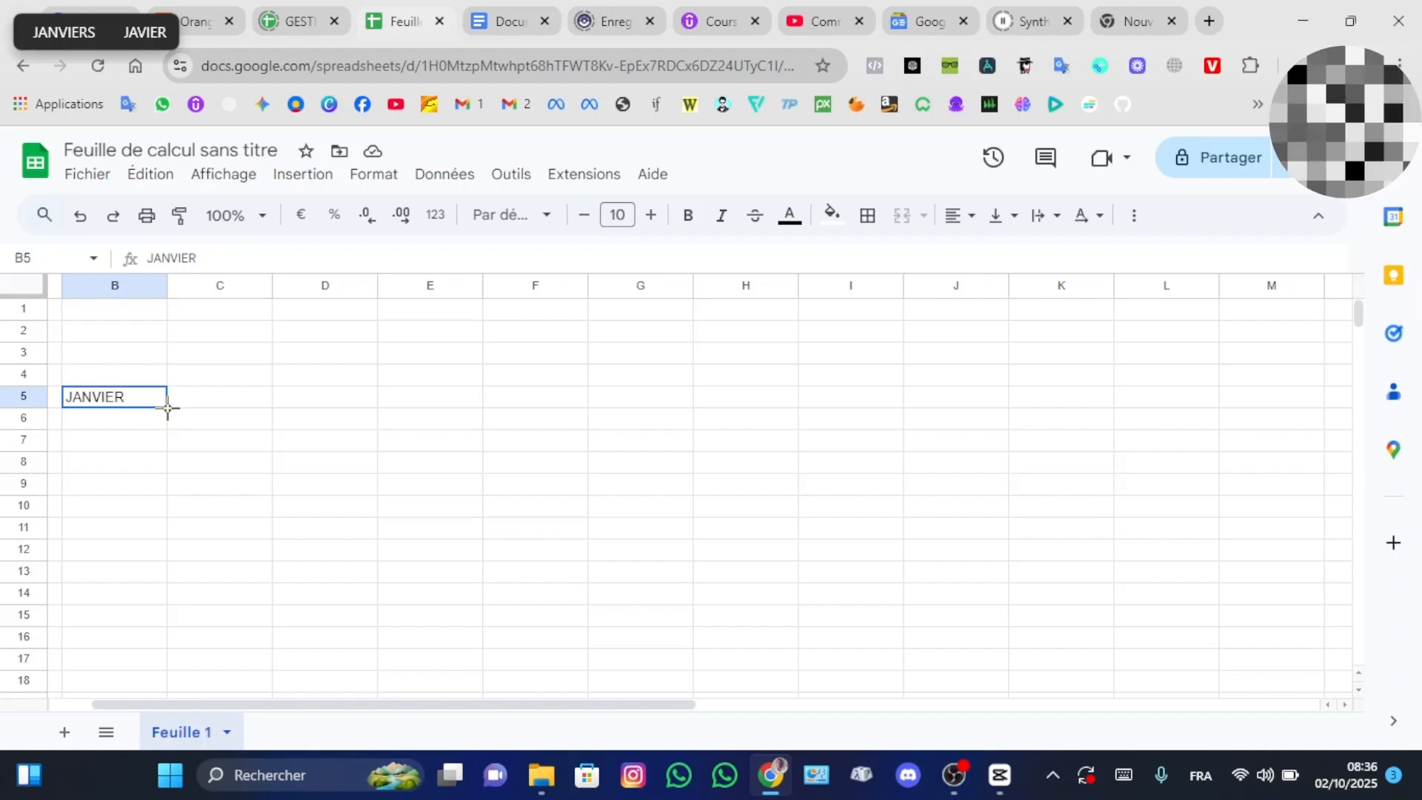
pyautogui.moveTo(167, 407); pyautogui.dragTo(1259, 409)
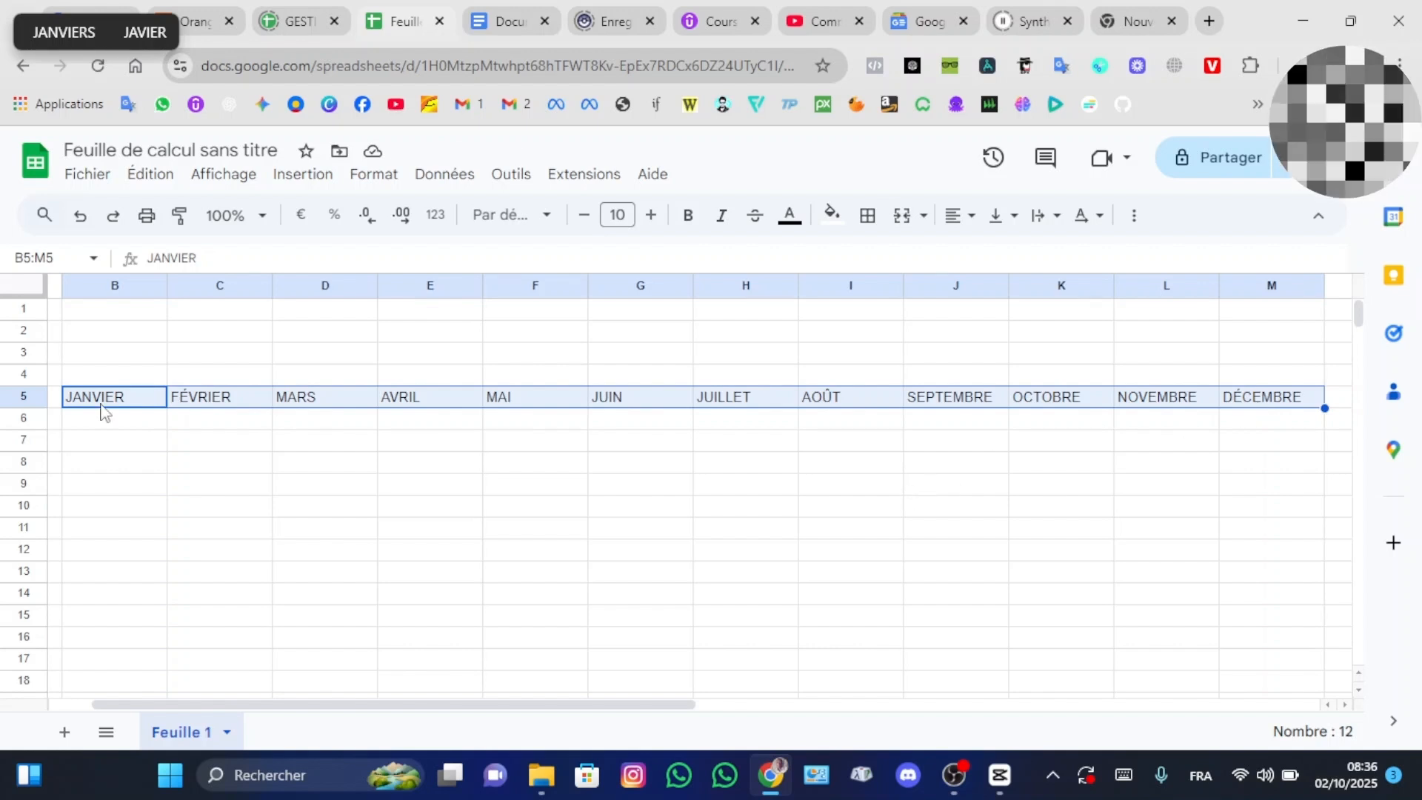
pyautogui.click(437, 465)
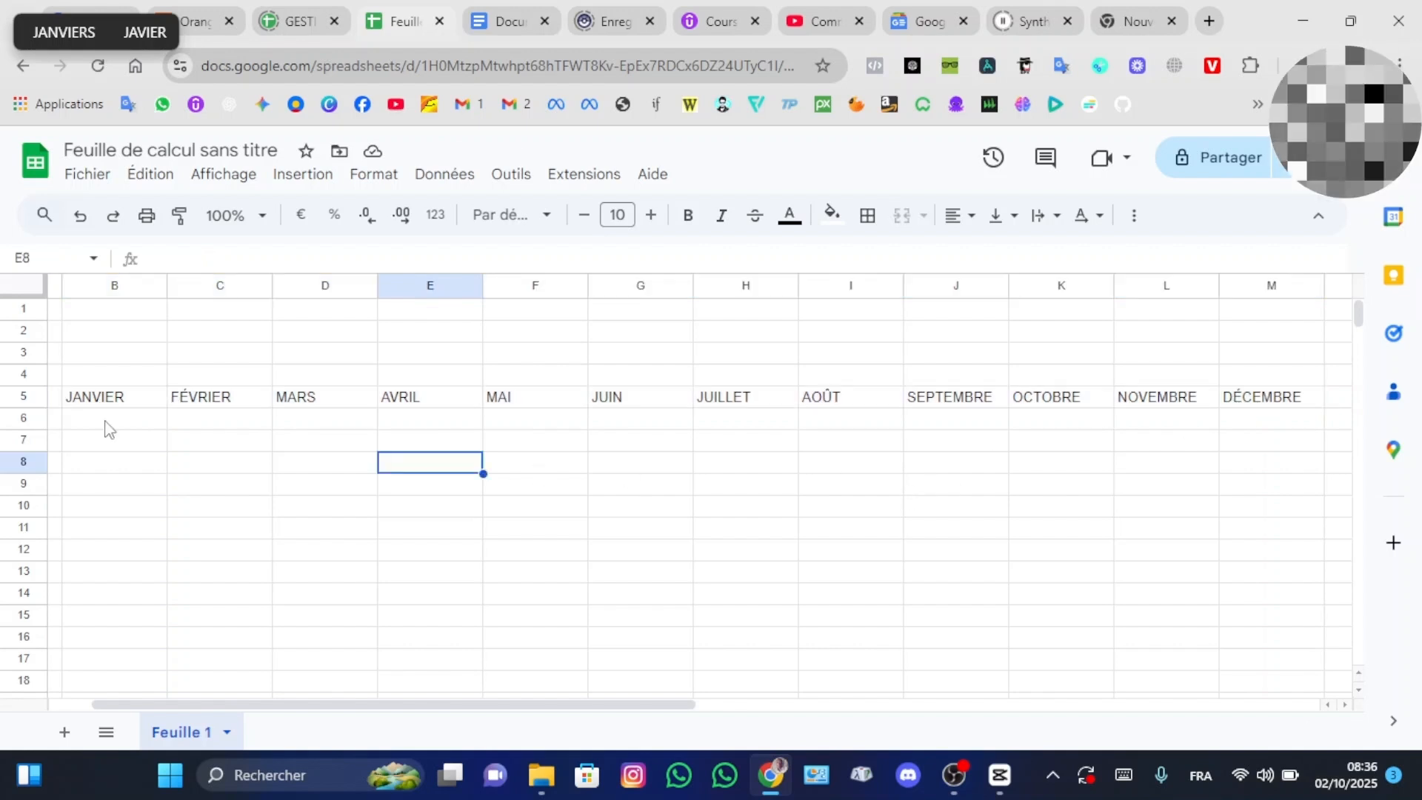
# Enter the date 01/01/2025 in cell B6 under JANVIER.
pyautogui.click(102, 426)
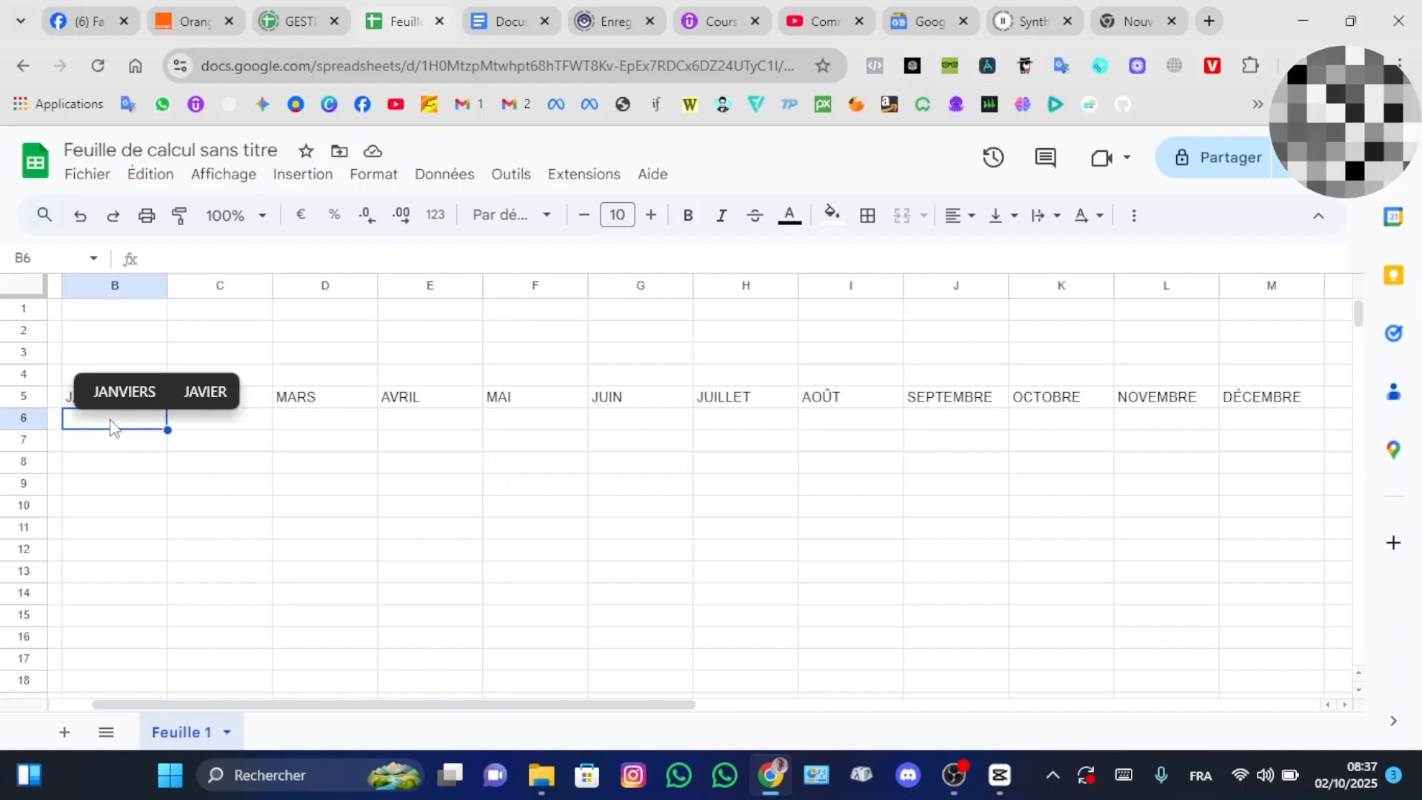
pyautogui.write('01/0')
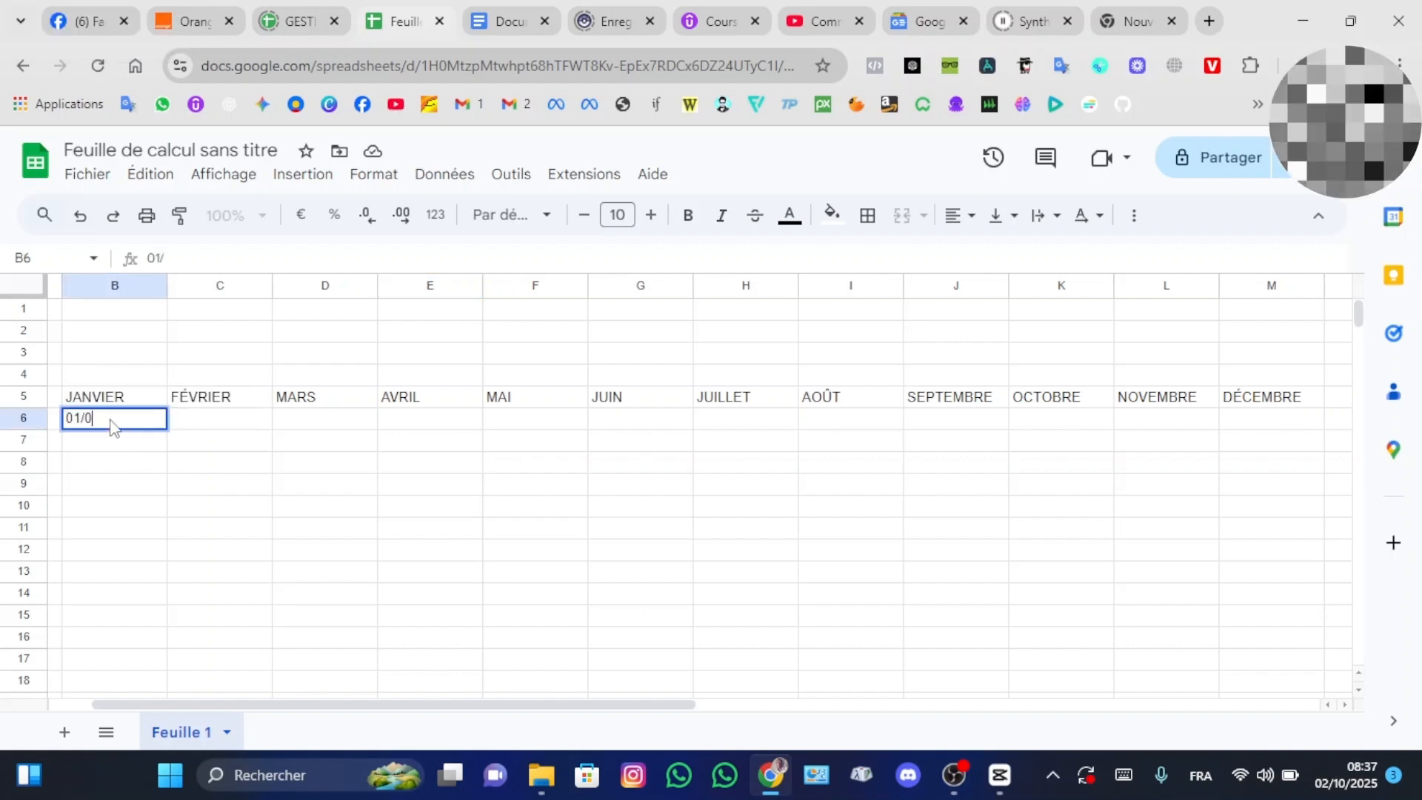
pyautogui.write('1/2025')
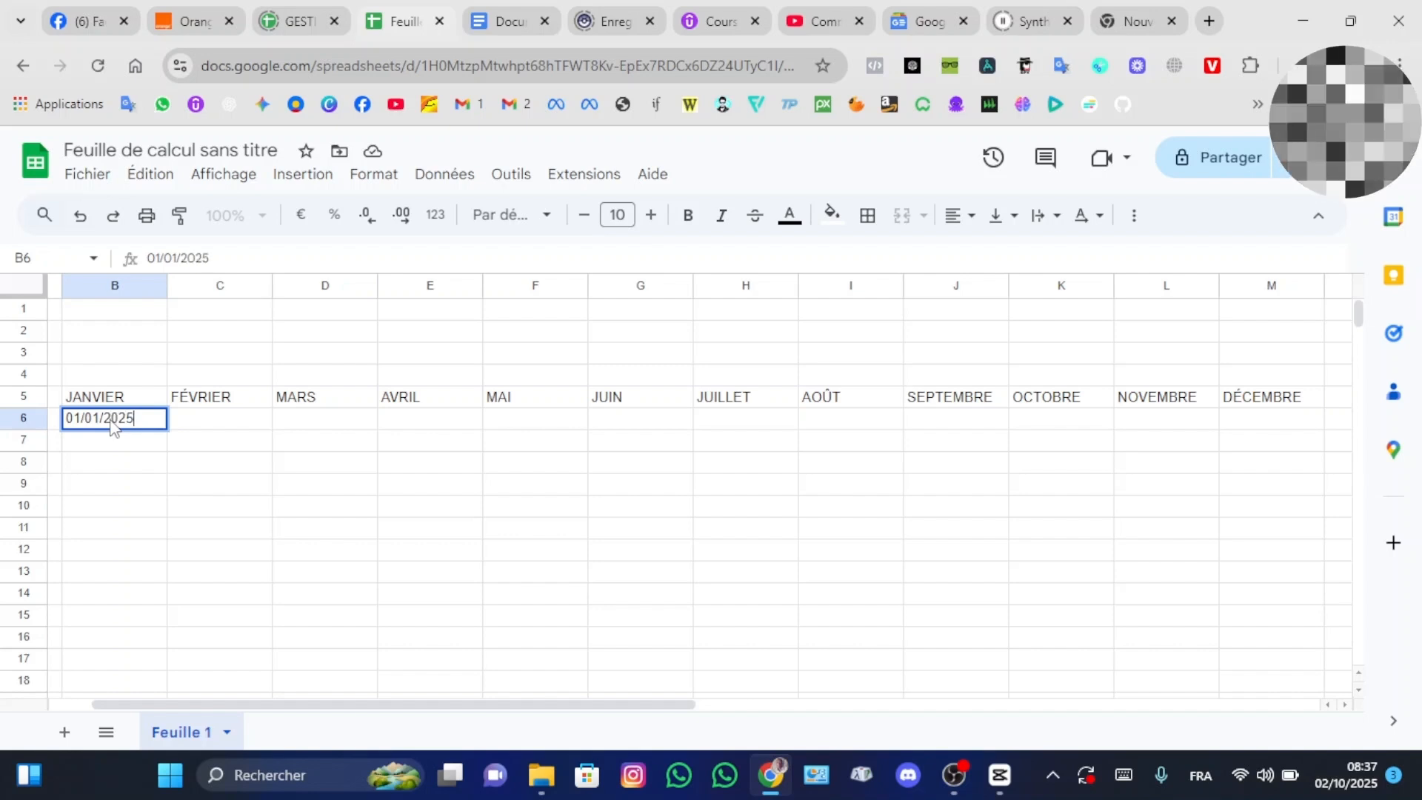
pyautogui.press('Return')
# Autofill the January dates from B6 down to 31/01/2025 in cell B36.
pyautogui.click(150, 422)
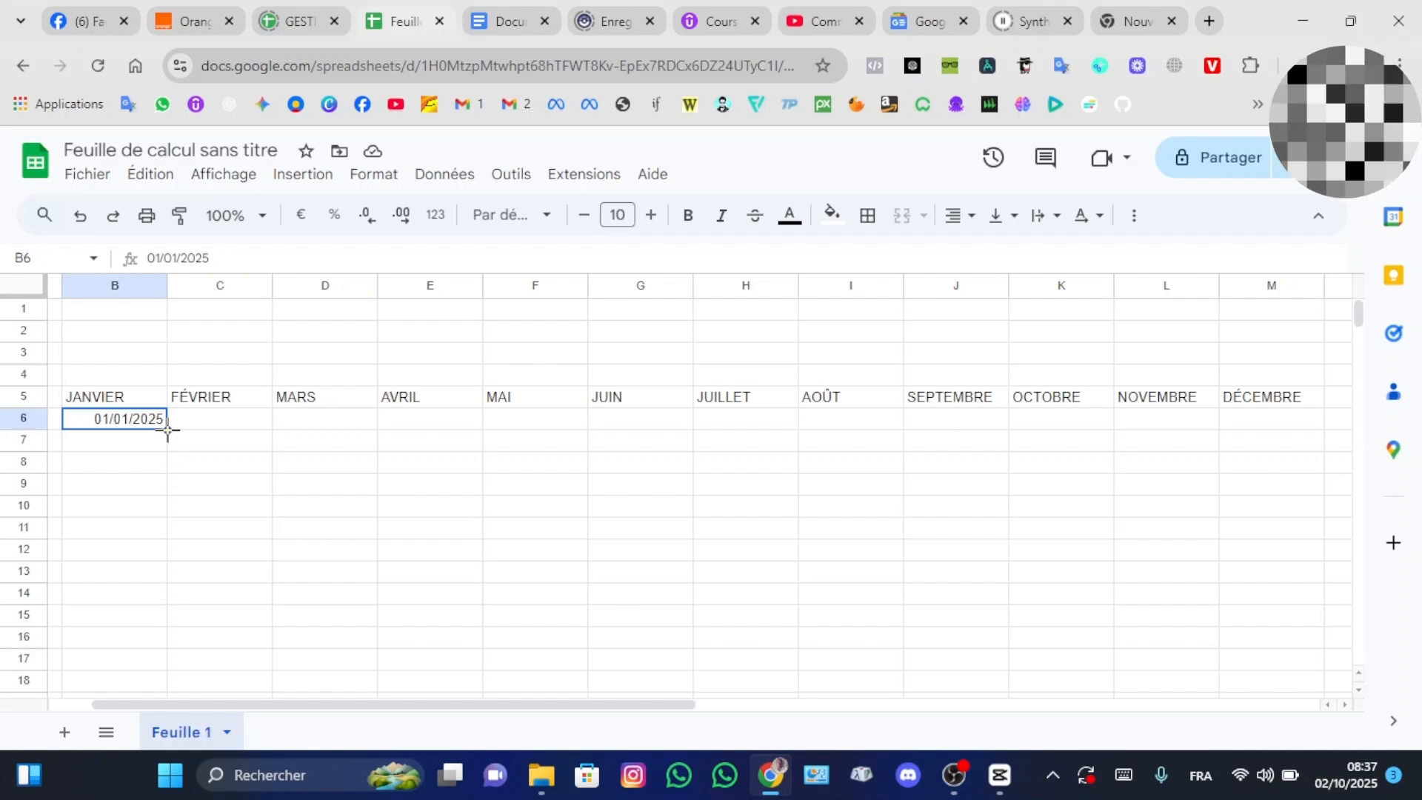
pyautogui.moveTo(167, 430); pyautogui.dragTo(160, 667)
pyautogui.scroll(-1, 169, 637)
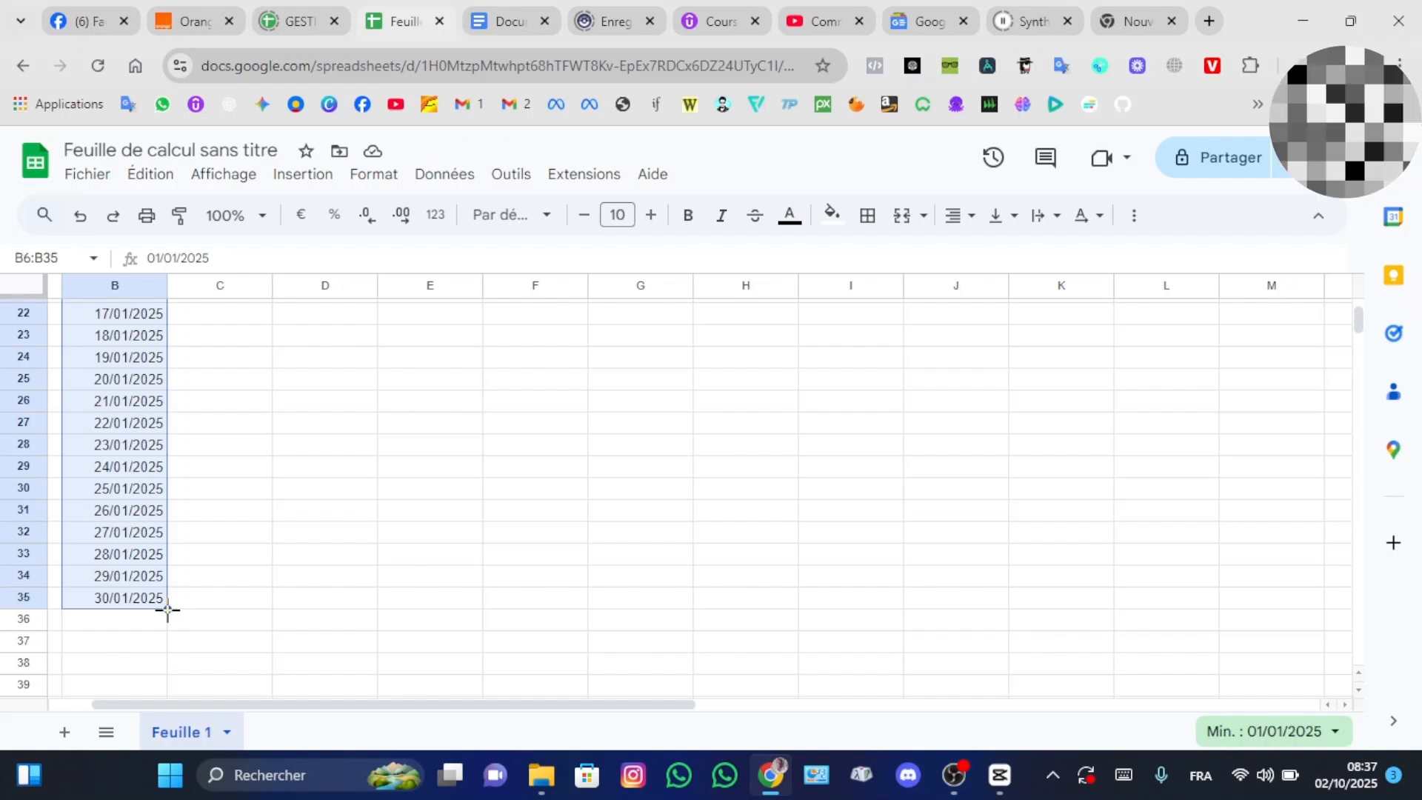
pyautogui.moveTo(167, 609); pyautogui.dragTo(171, 624)
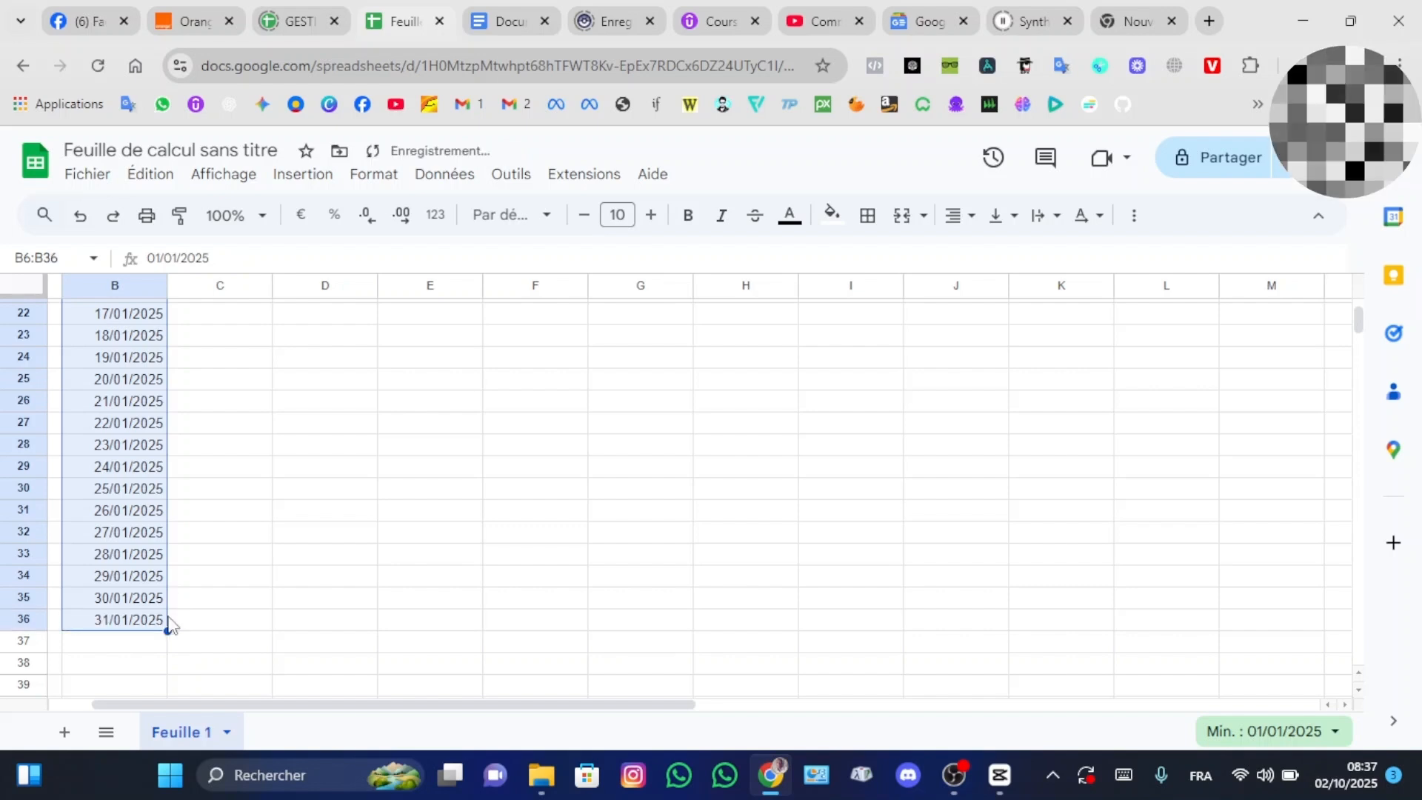
pyautogui.scroll(7, 190, 571)
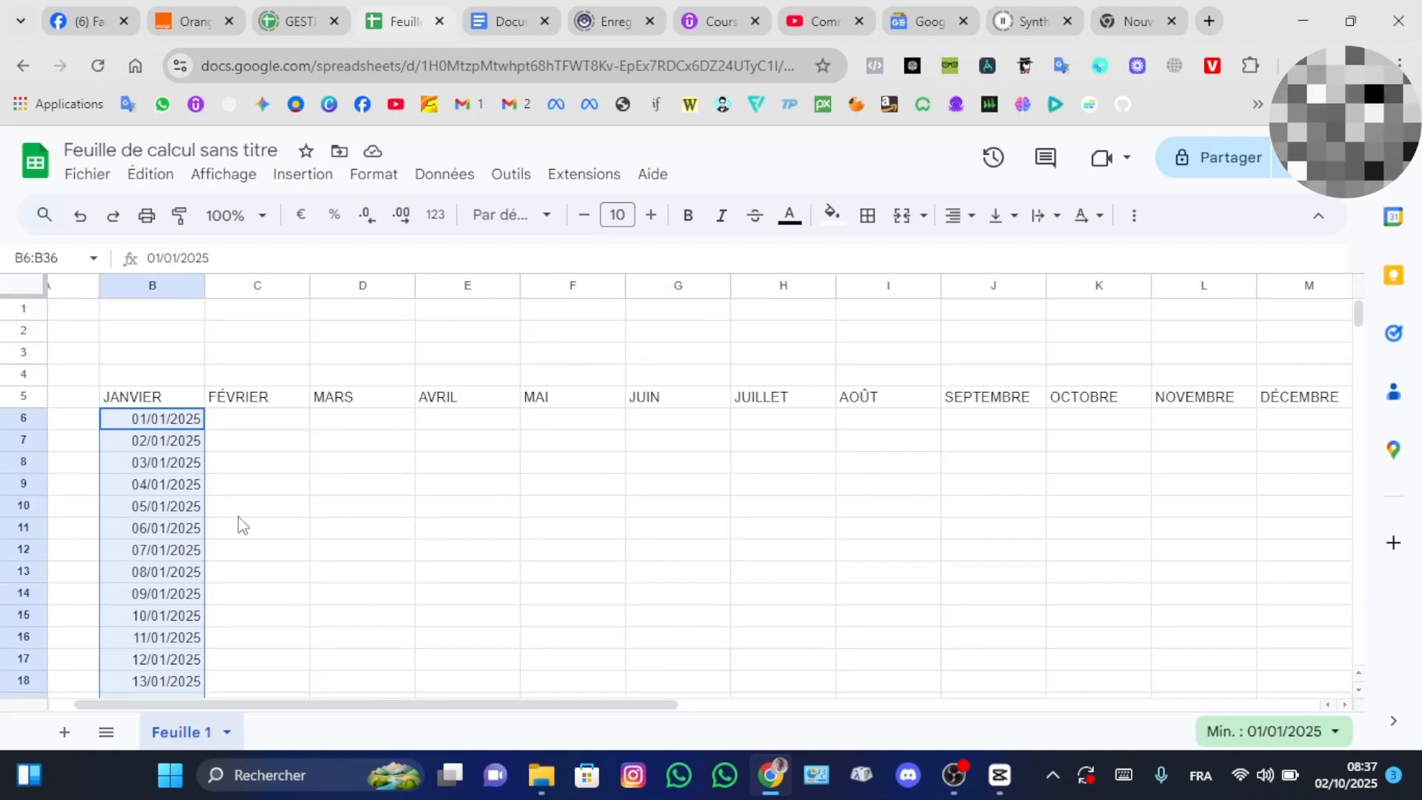
pyautogui.click(238, 499)
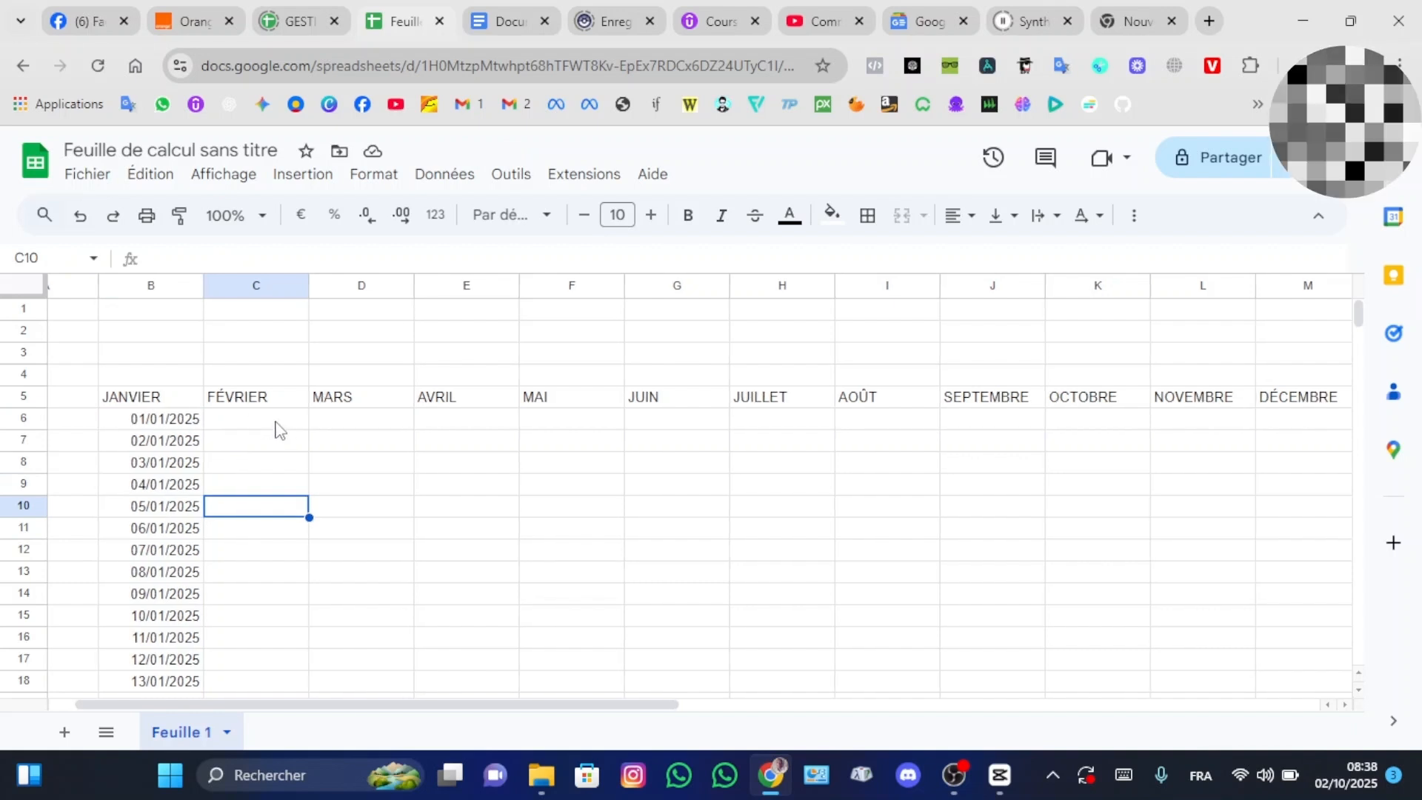
# Enter the date 01/02/2025 in cell C6 under FÉVRIER.
pyautogui.hscroll(1, 267, 431)
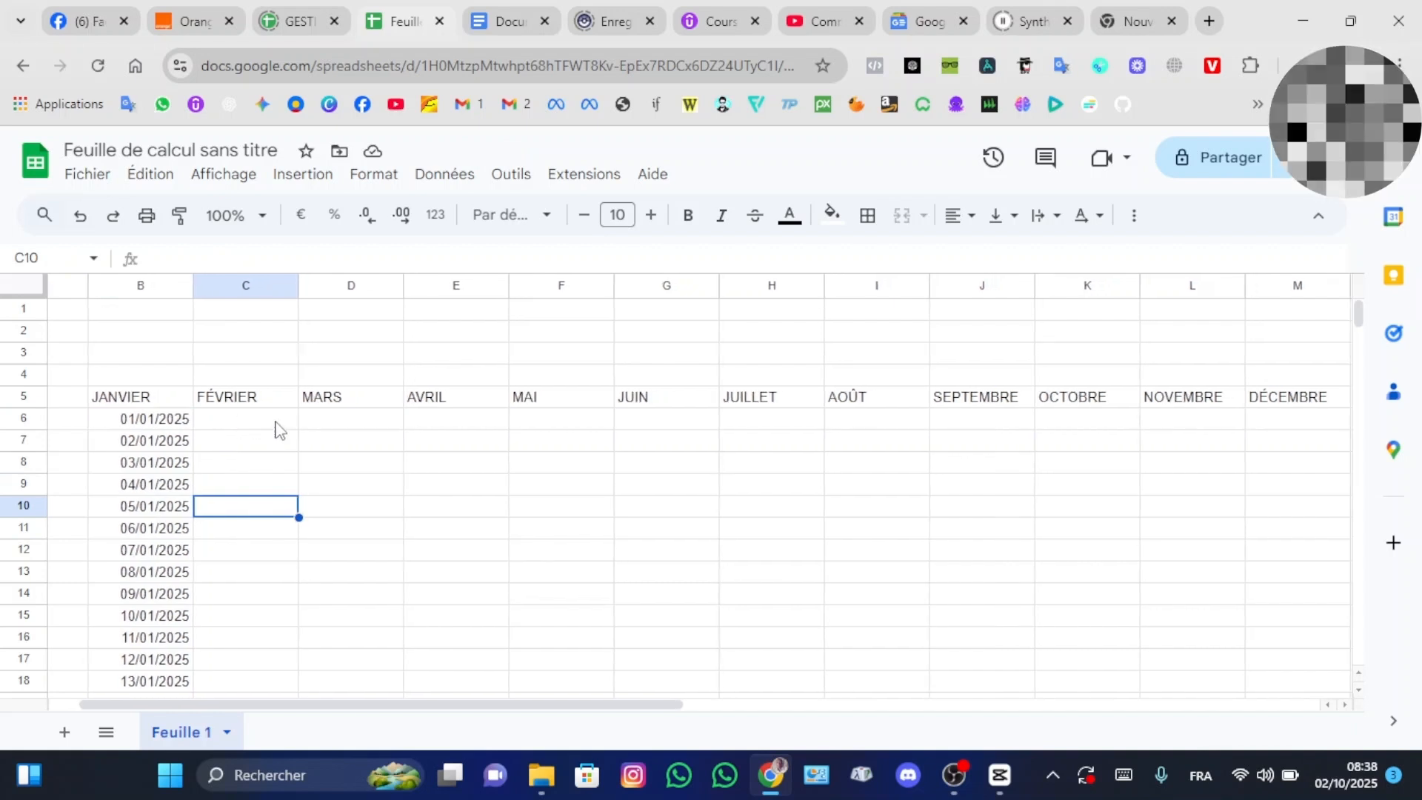
pyautogui.click(236, 420)
pyautogui.write('01.')
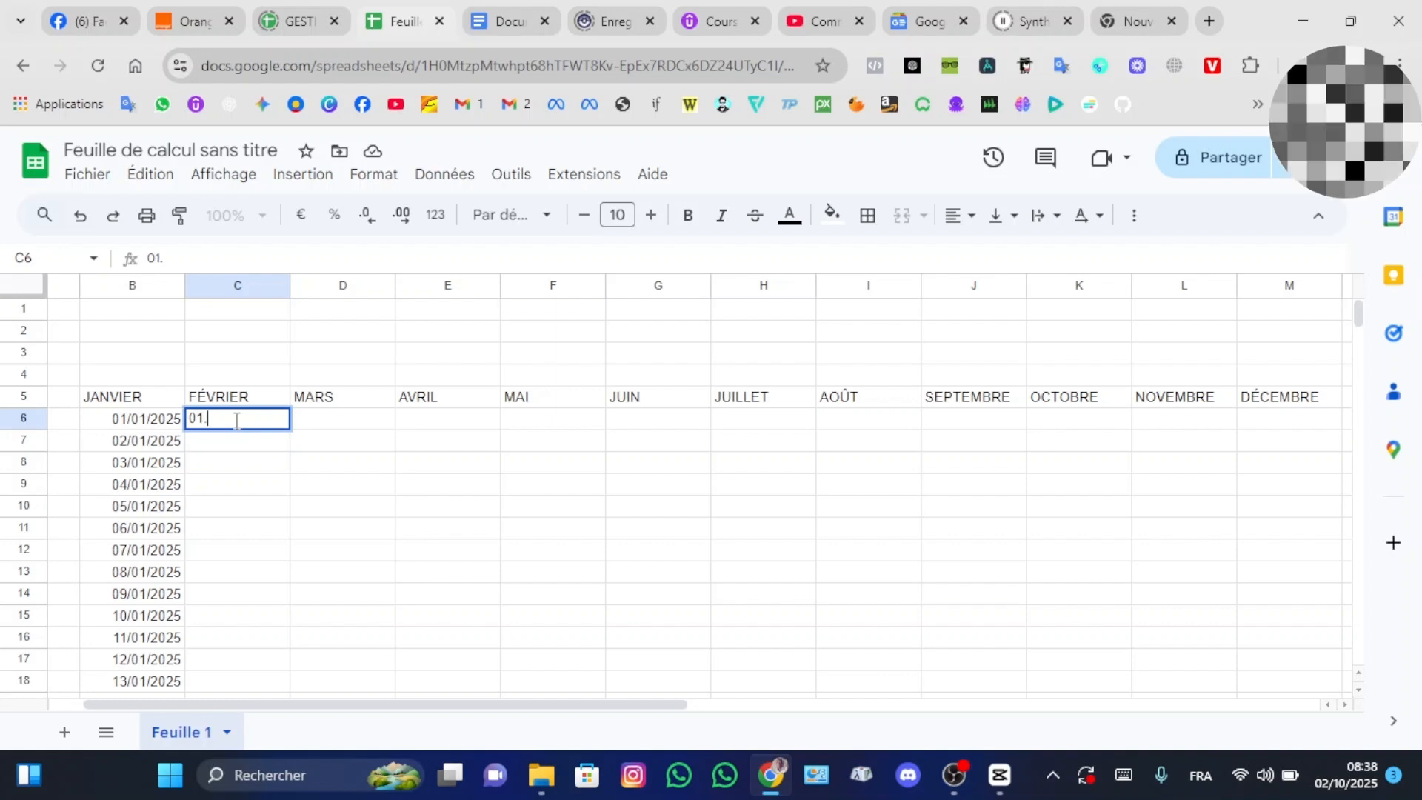
pyautogui.press('BackSpace')
pyautogui.write('/')
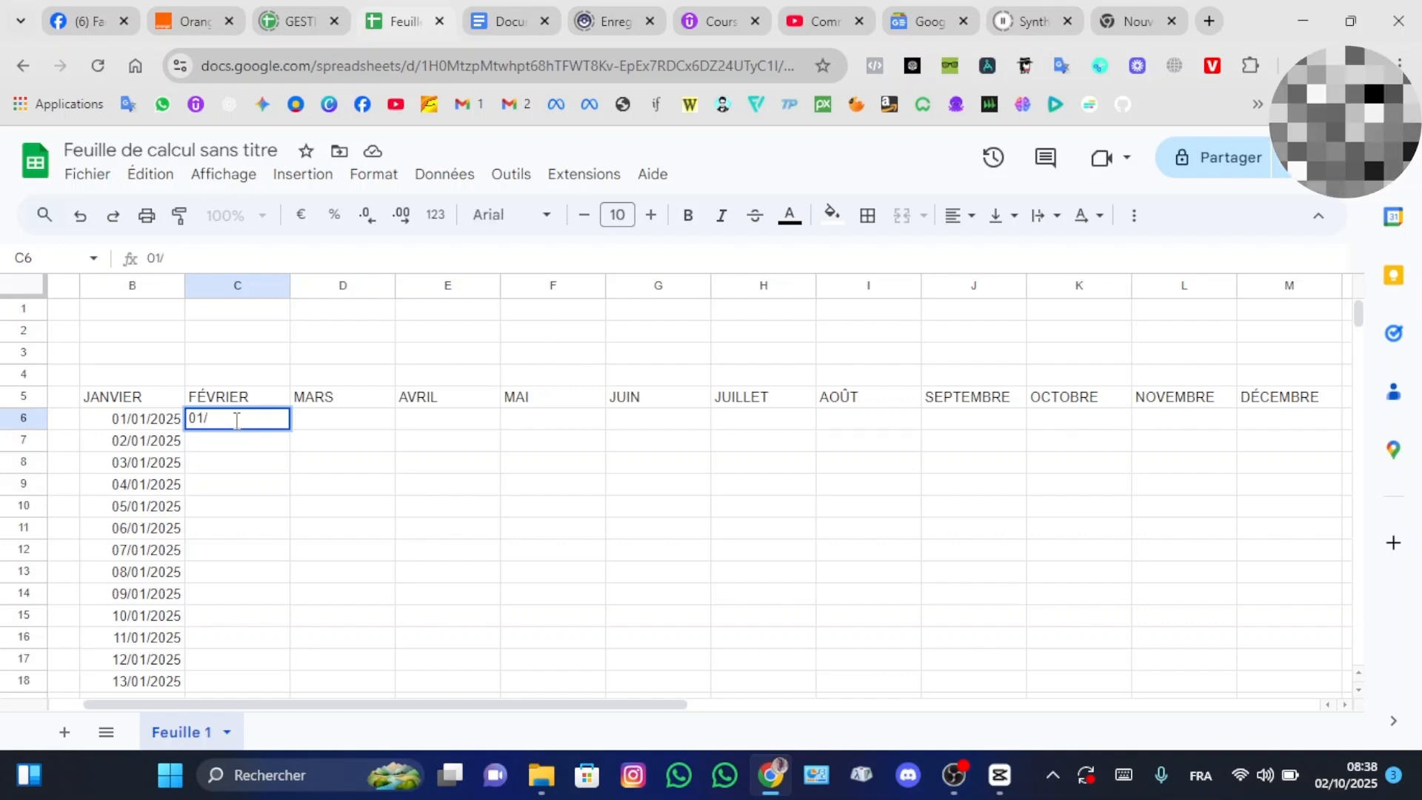
pyautogui.write('02/2025')
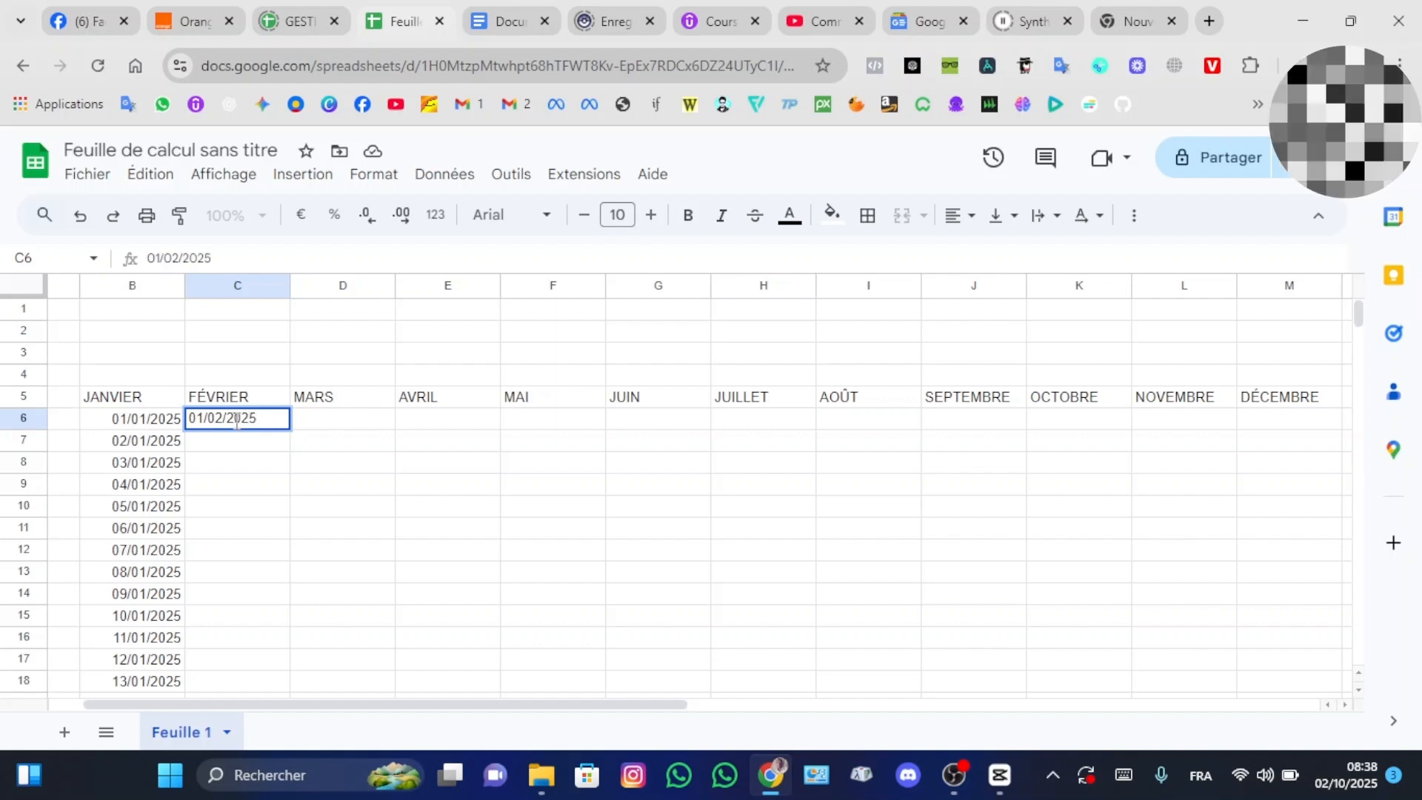
pyautogui.press('Tab')
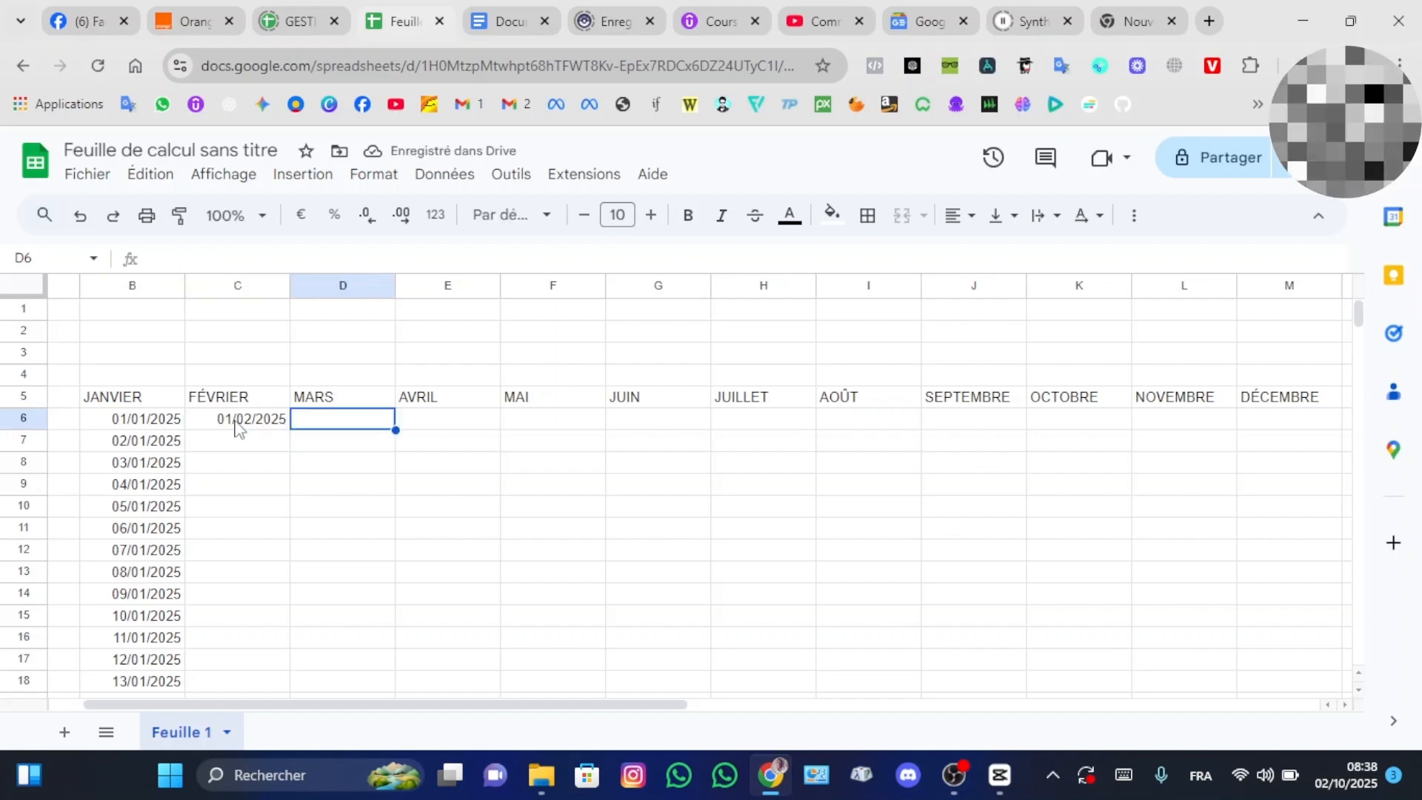
# Enter 01/03/2025 under MARS in D6 and 01/04/2025 under AVRIL in E6.
pyautogui.write('01/03')
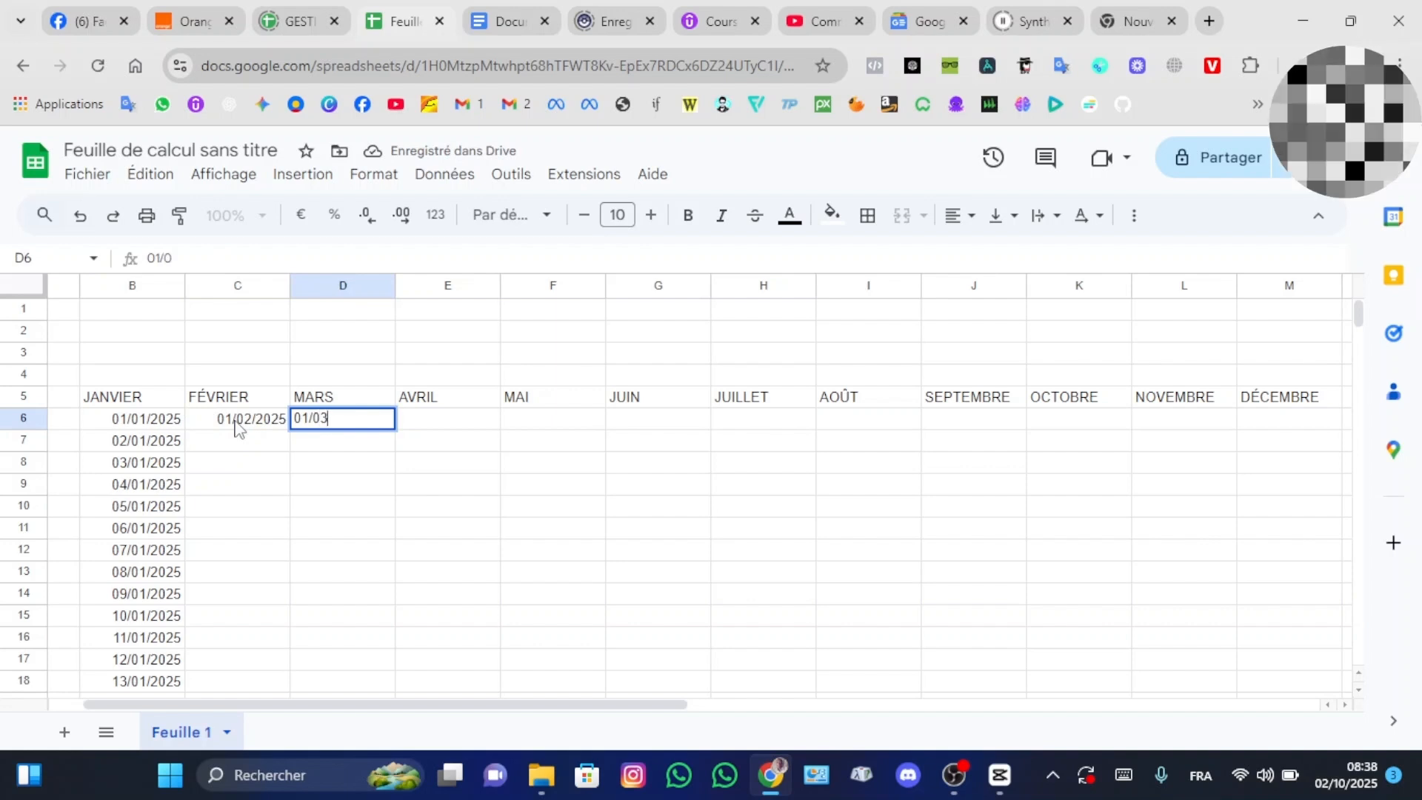
pyautogui.write('/2025')
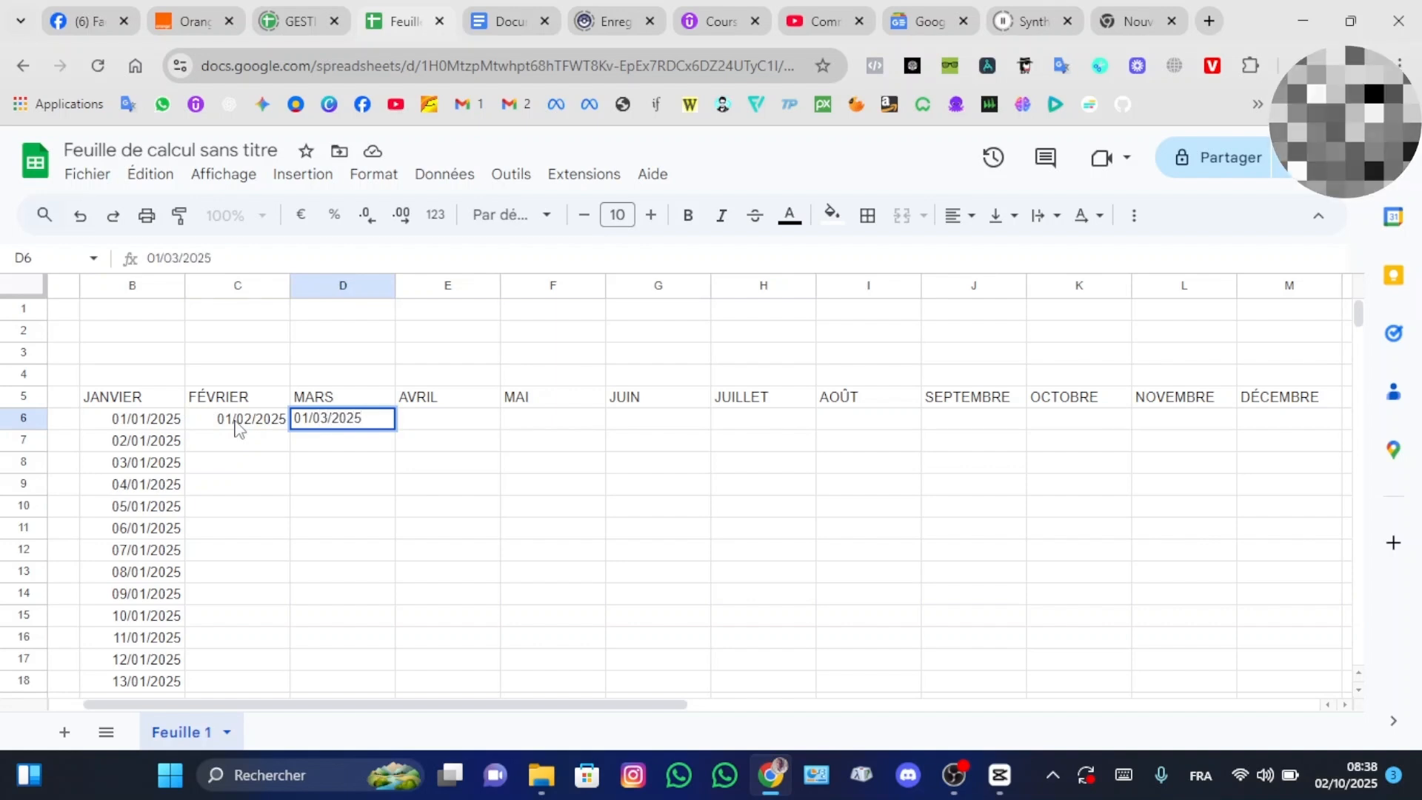
pyautogui.press('Tab')
pyautogui.write('01/04/2025')
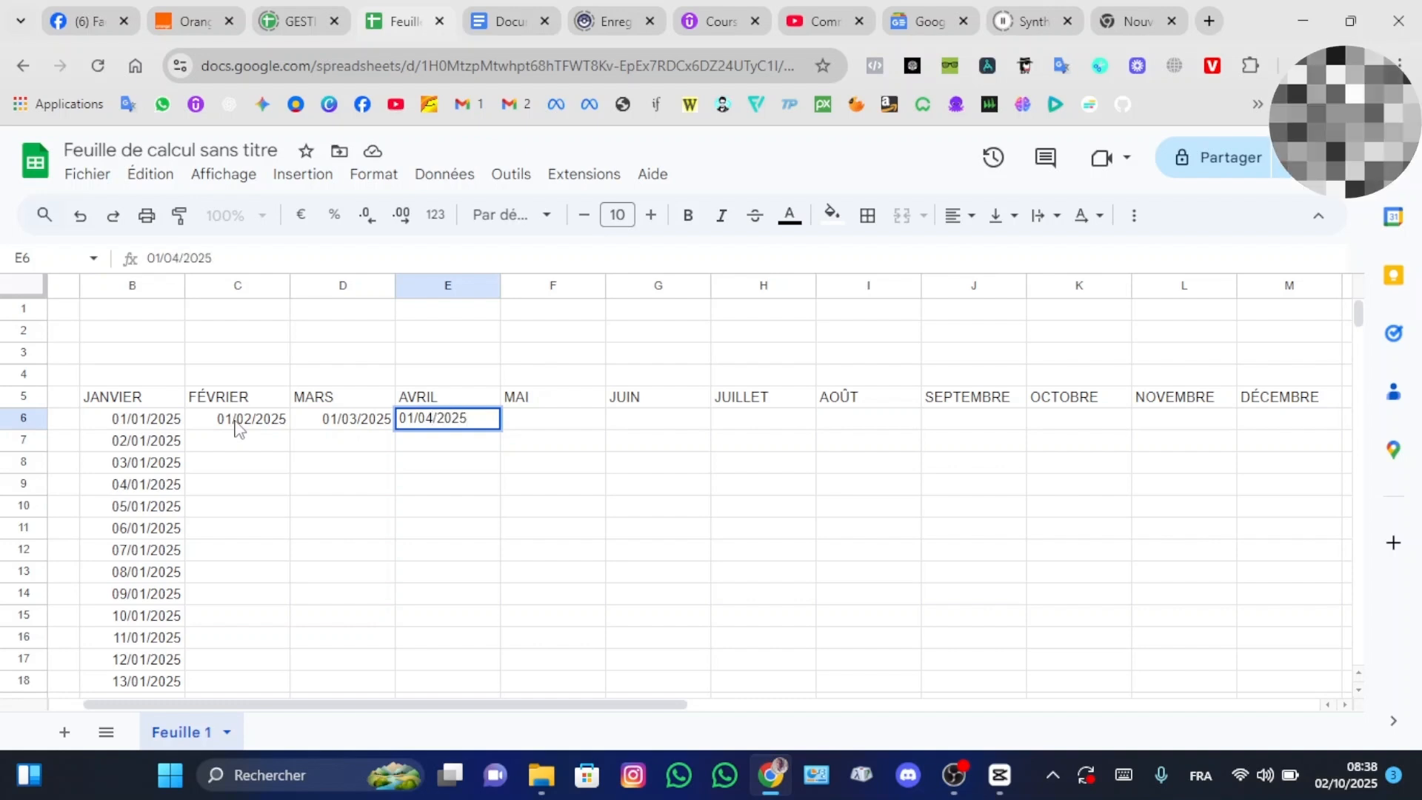
pyautogui.press('Tab')
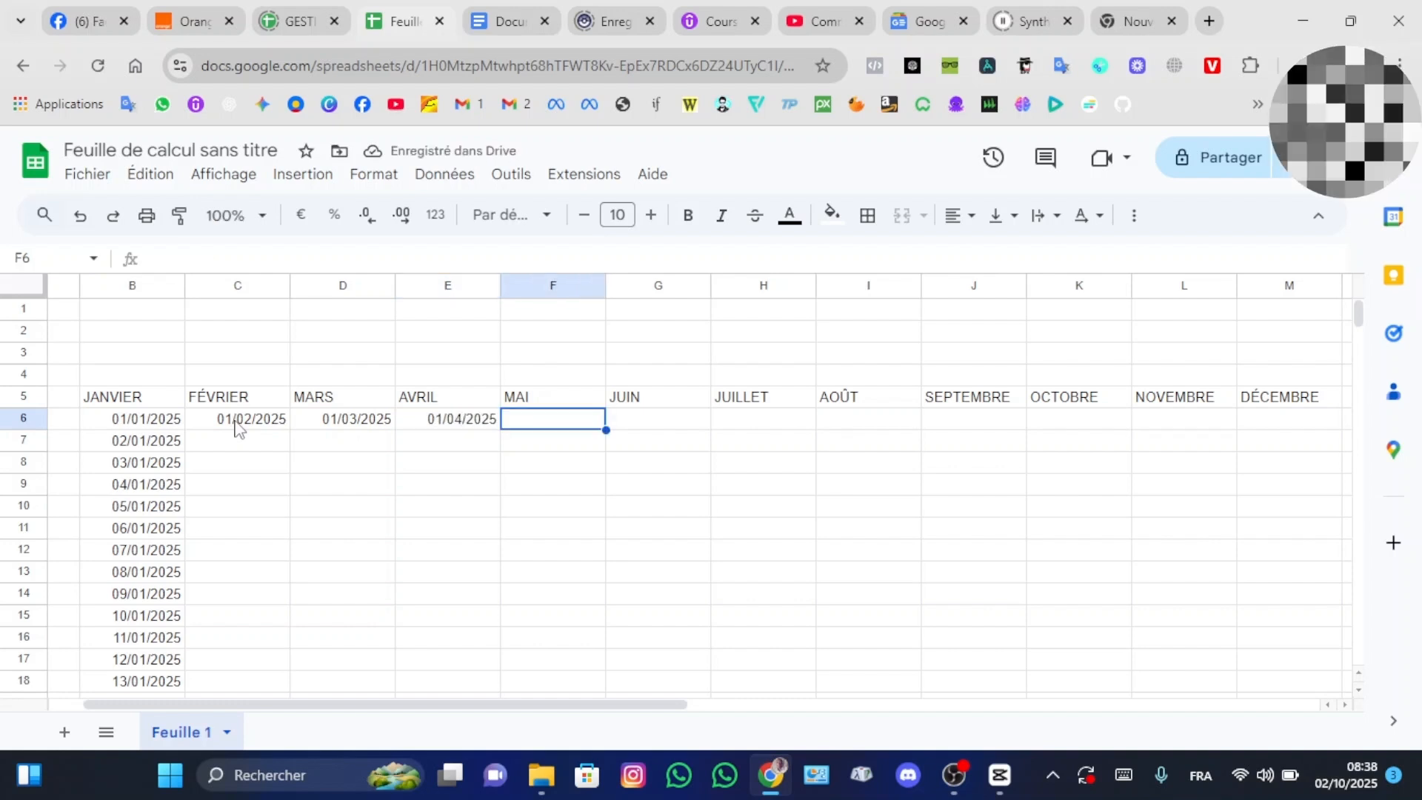
# Enter 01/05/2025 under MAI in F6 and 01/06/2025 under JUIN in G6.
pyautogui.write('01/05/2025')
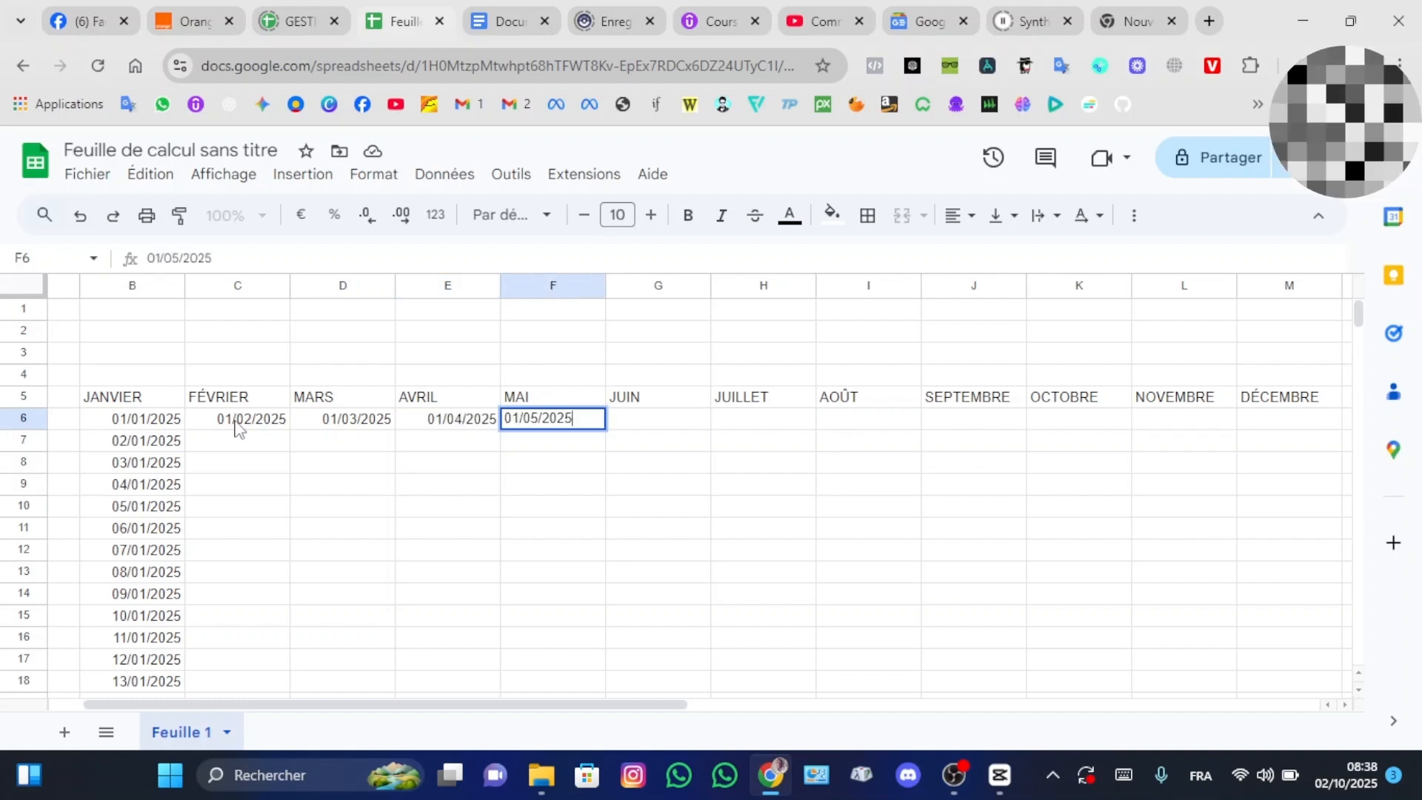
pyautogui.press('Tab')
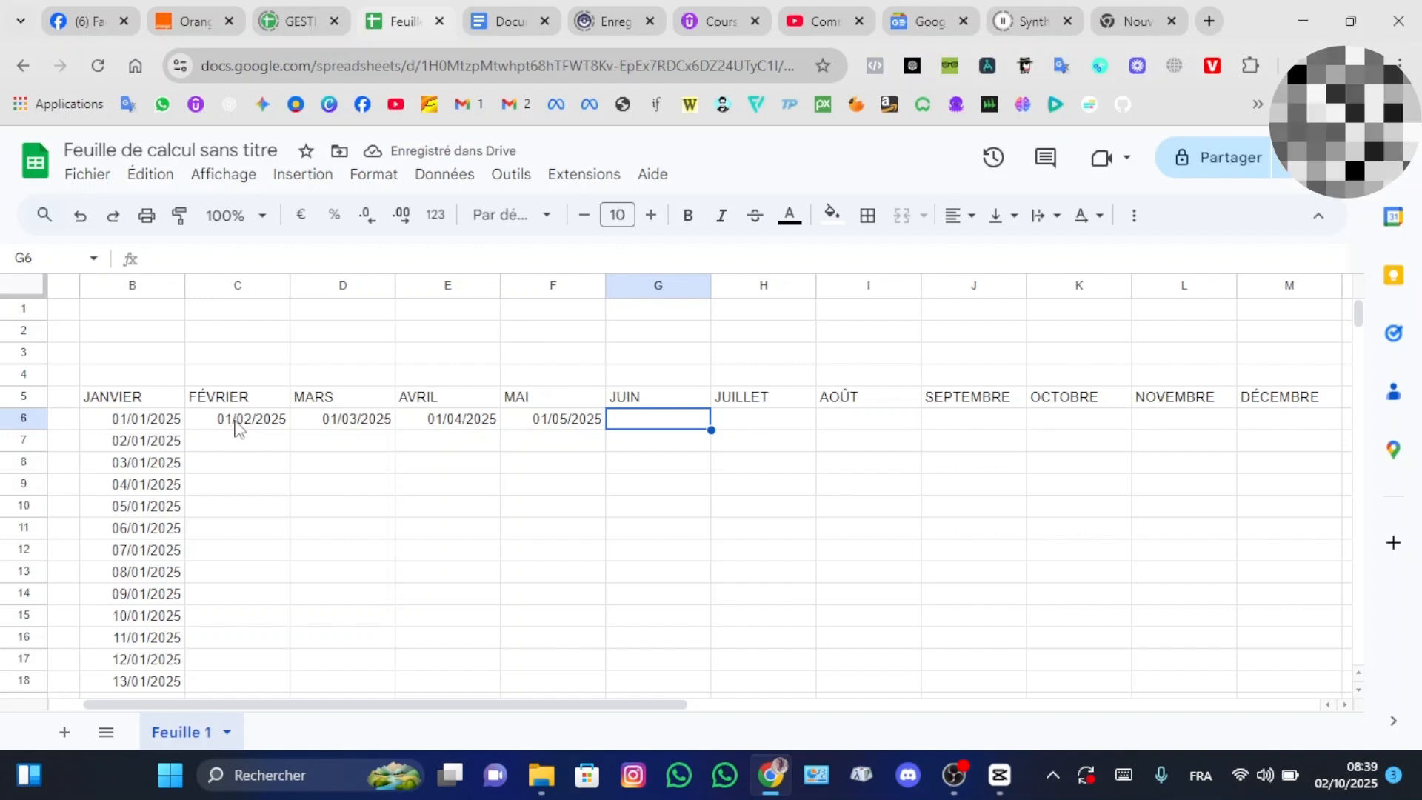
pyautogui.write('01/06/202')
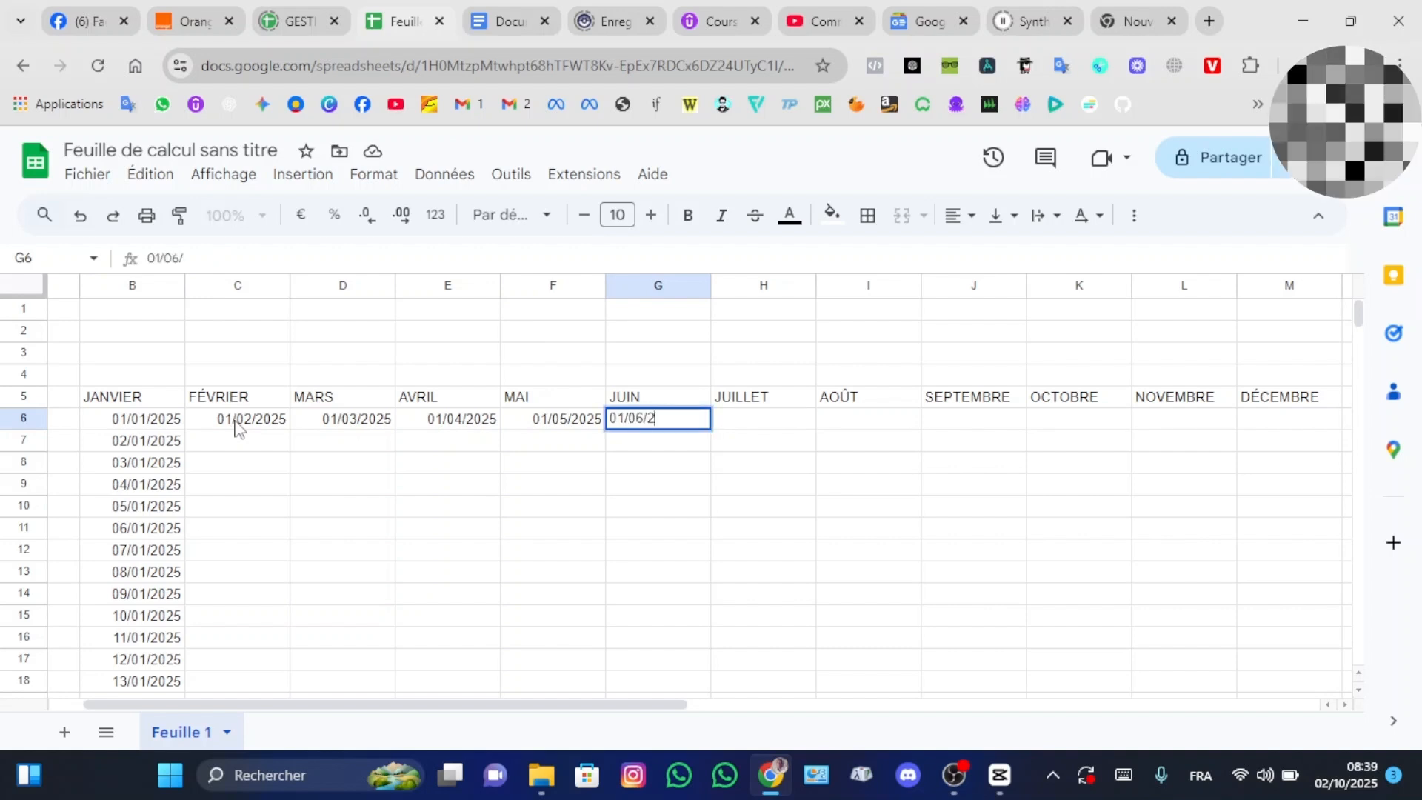
pyautogui.write('5')
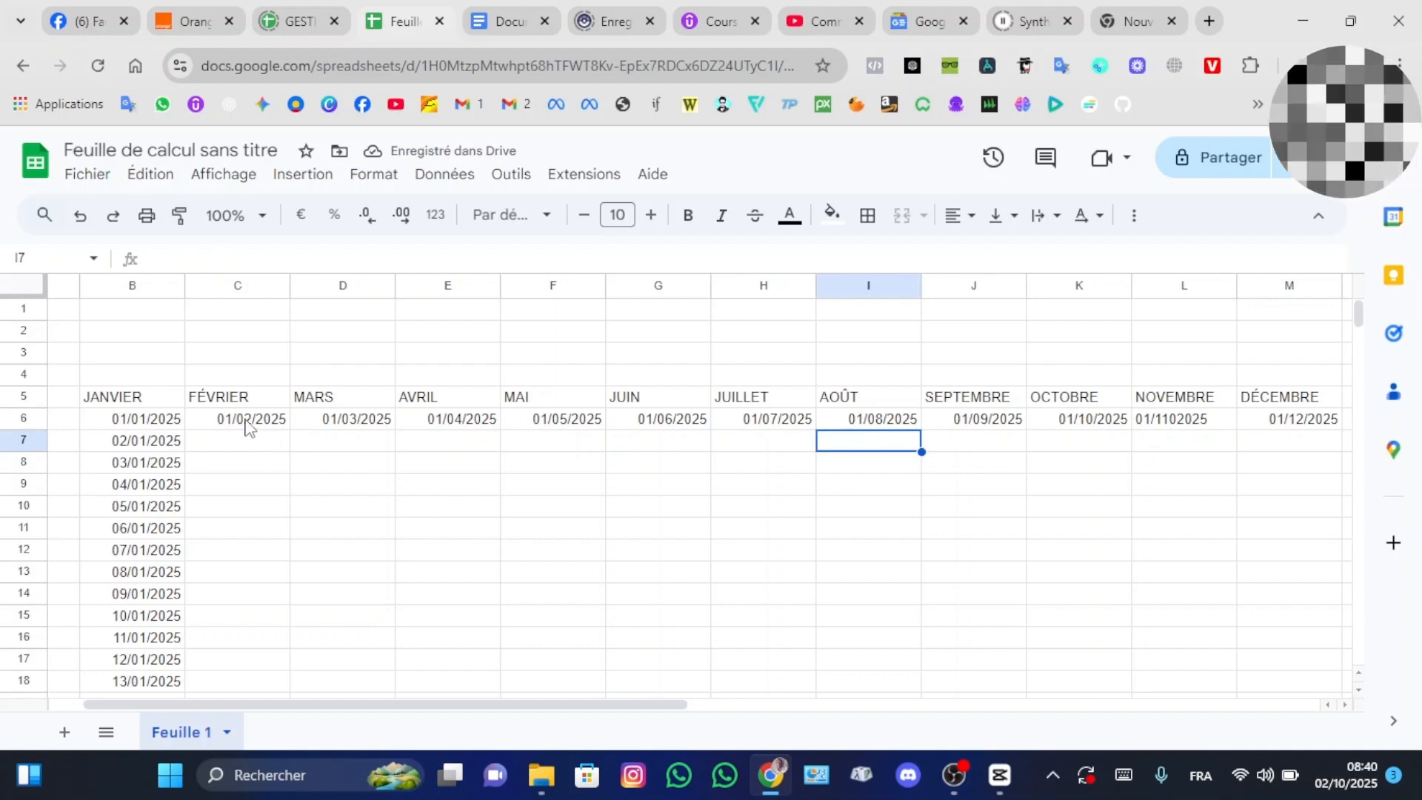
# Select the February to December start dates in C6:M6 and autofill them down to row 36.
pyautogui.click(248, 424)
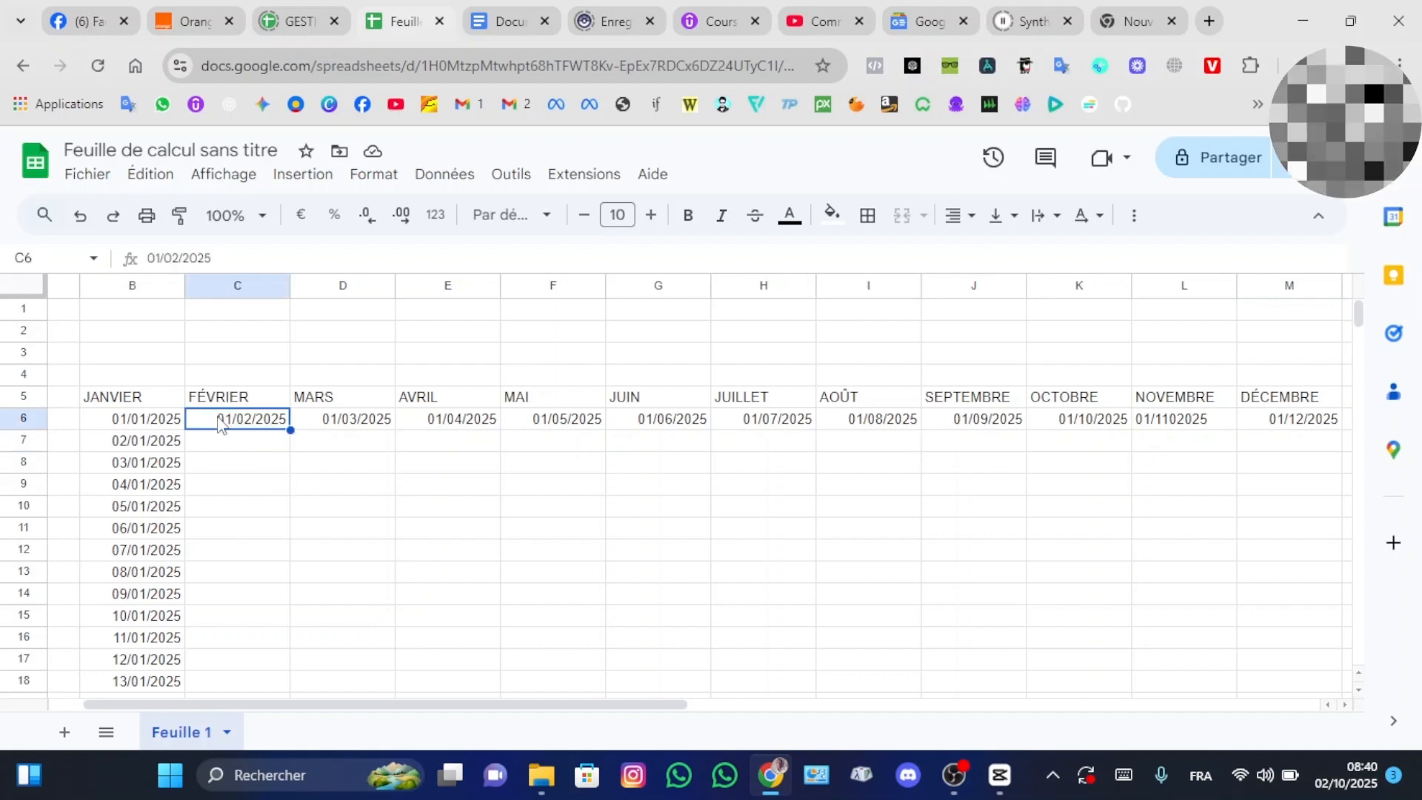
pyautogui.click(267, 457)
pyautogui.click(238, 422)
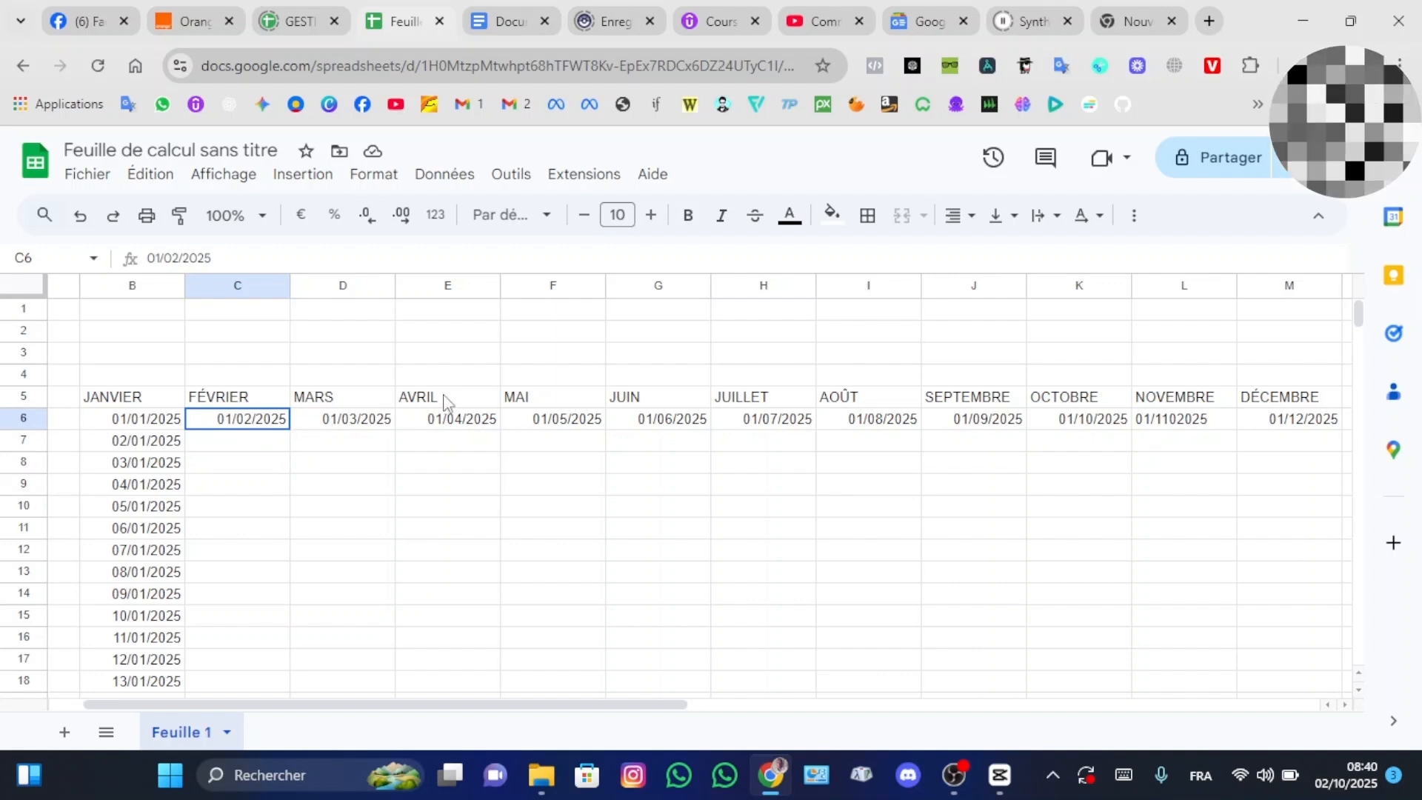
pyautogui.keyDown('shift'); pyautogui.click(678, 428); pyautogui.keyUp('shift')
pyautogui.moveTo(677, 425); pyautogui.dragTo(1199, 386)
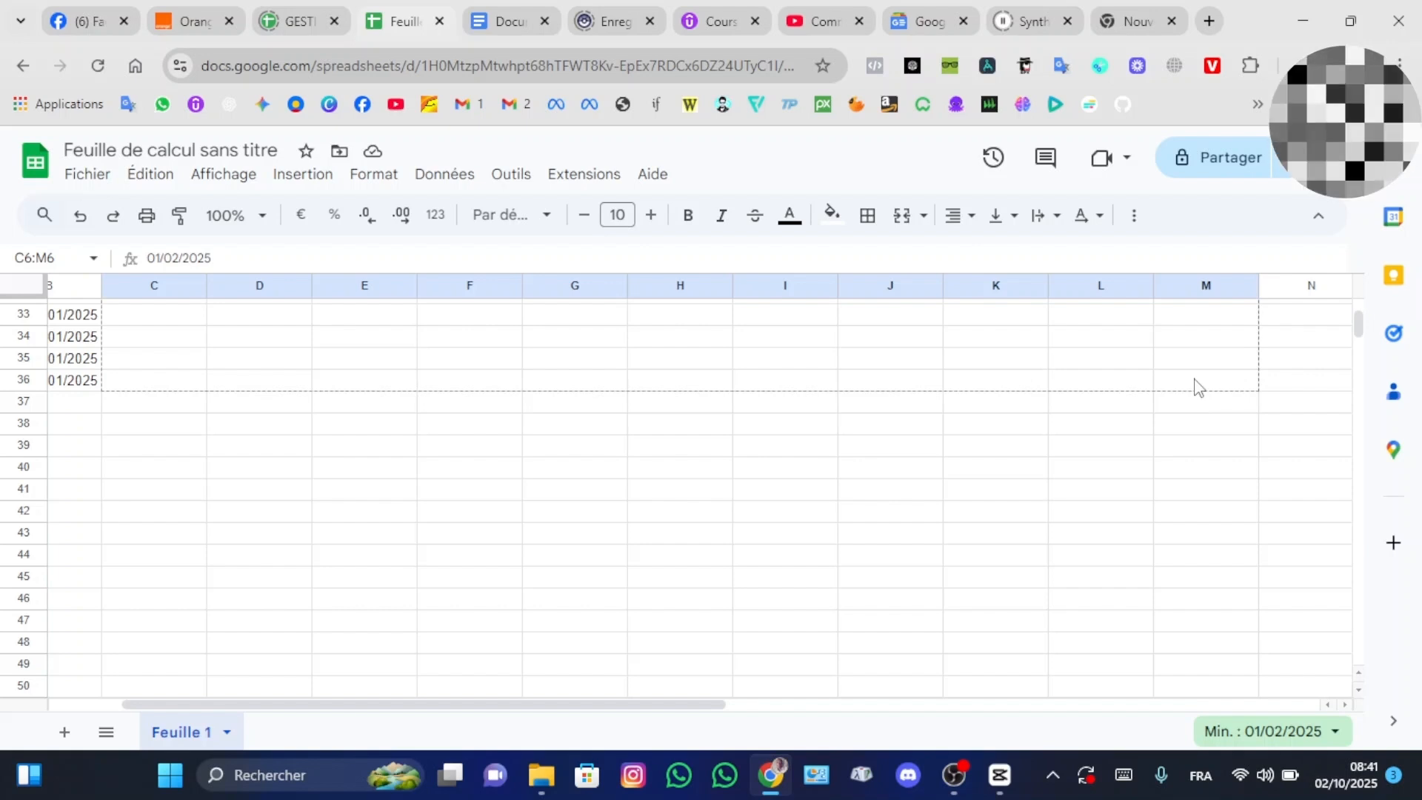
pyautogui.moveTo(1199, 387); pyautogui.dragTo(1199, 387)
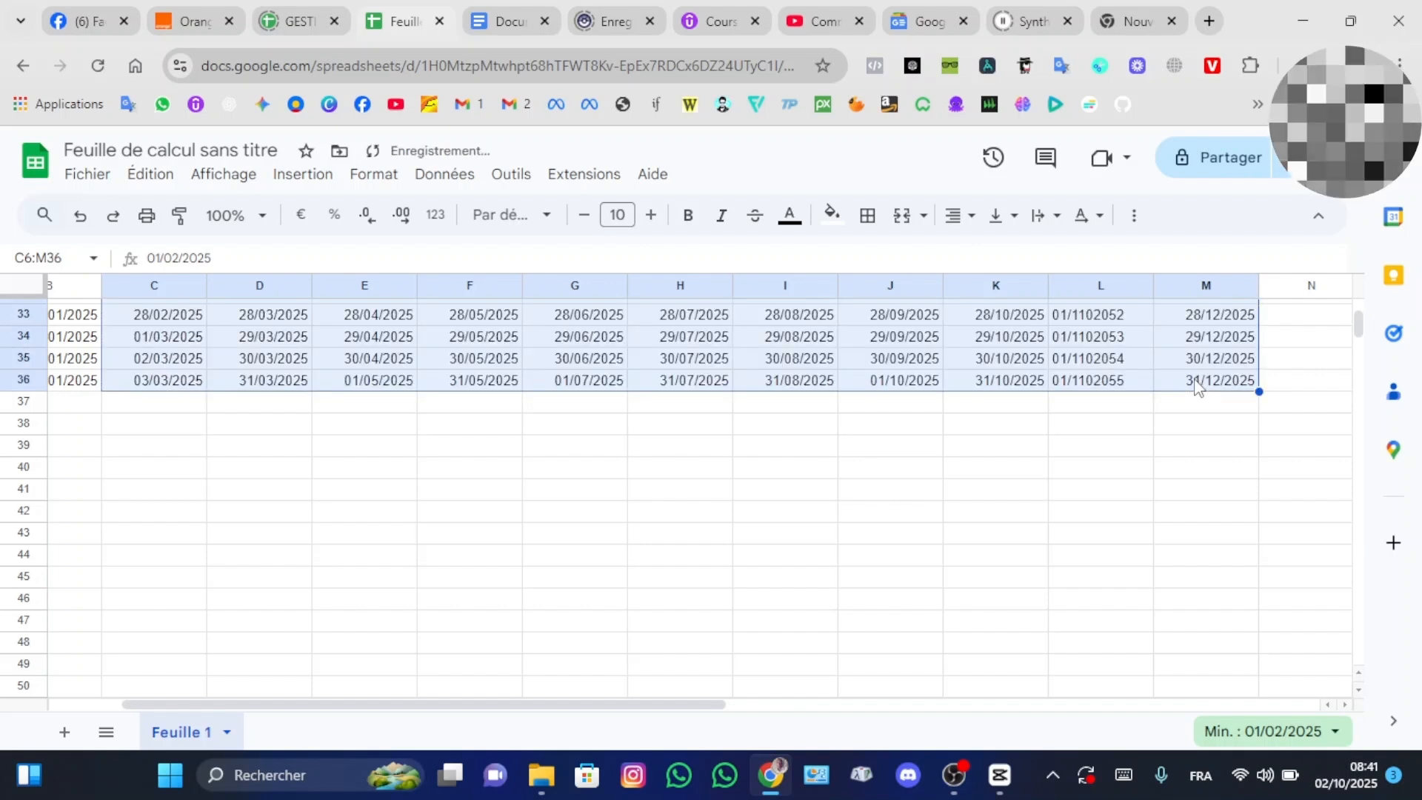
pyautogui.scroll(10, 1193, 385)
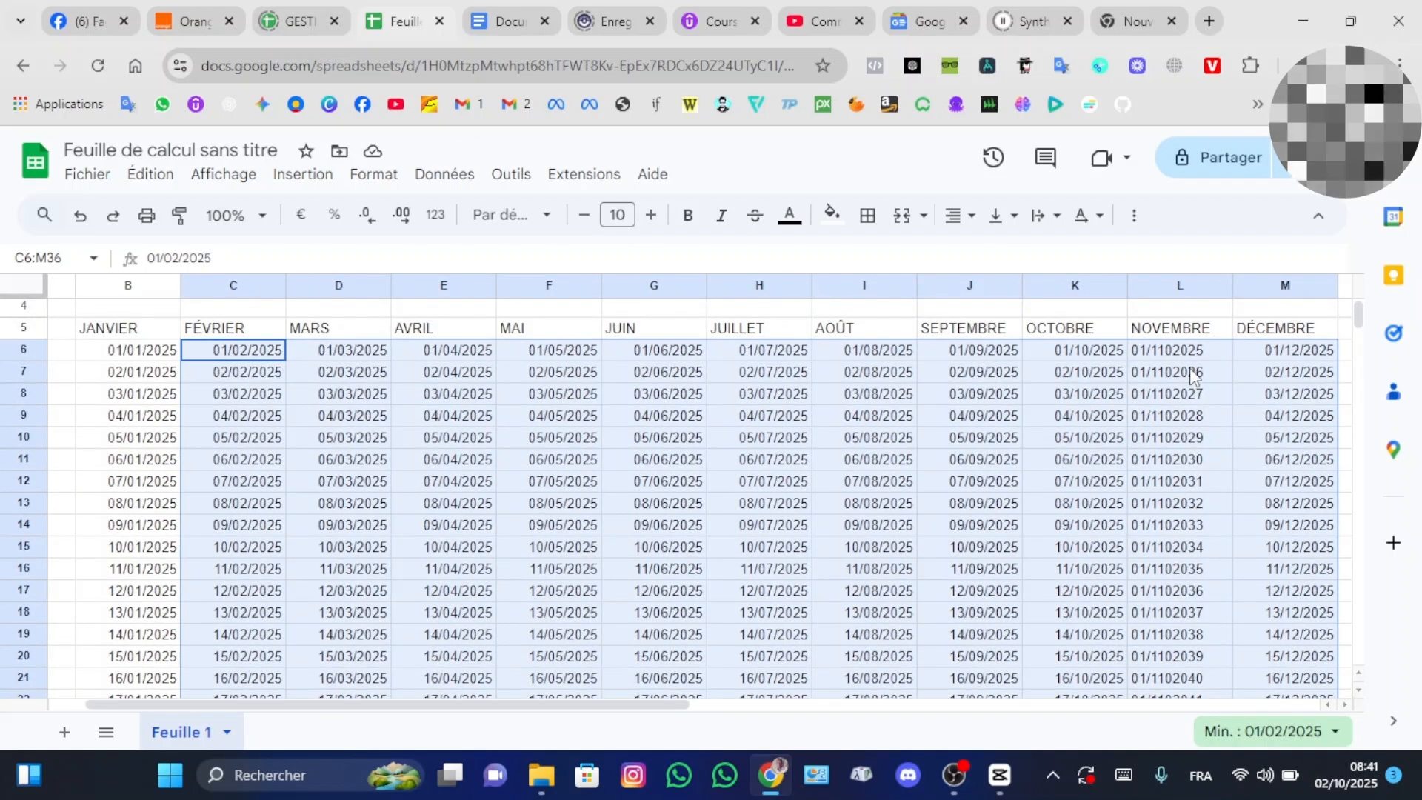
# Correct the mistyped start date under NOVEMBRE in L6 to 01/11/2025.
pyautogui.click(1174, 348)
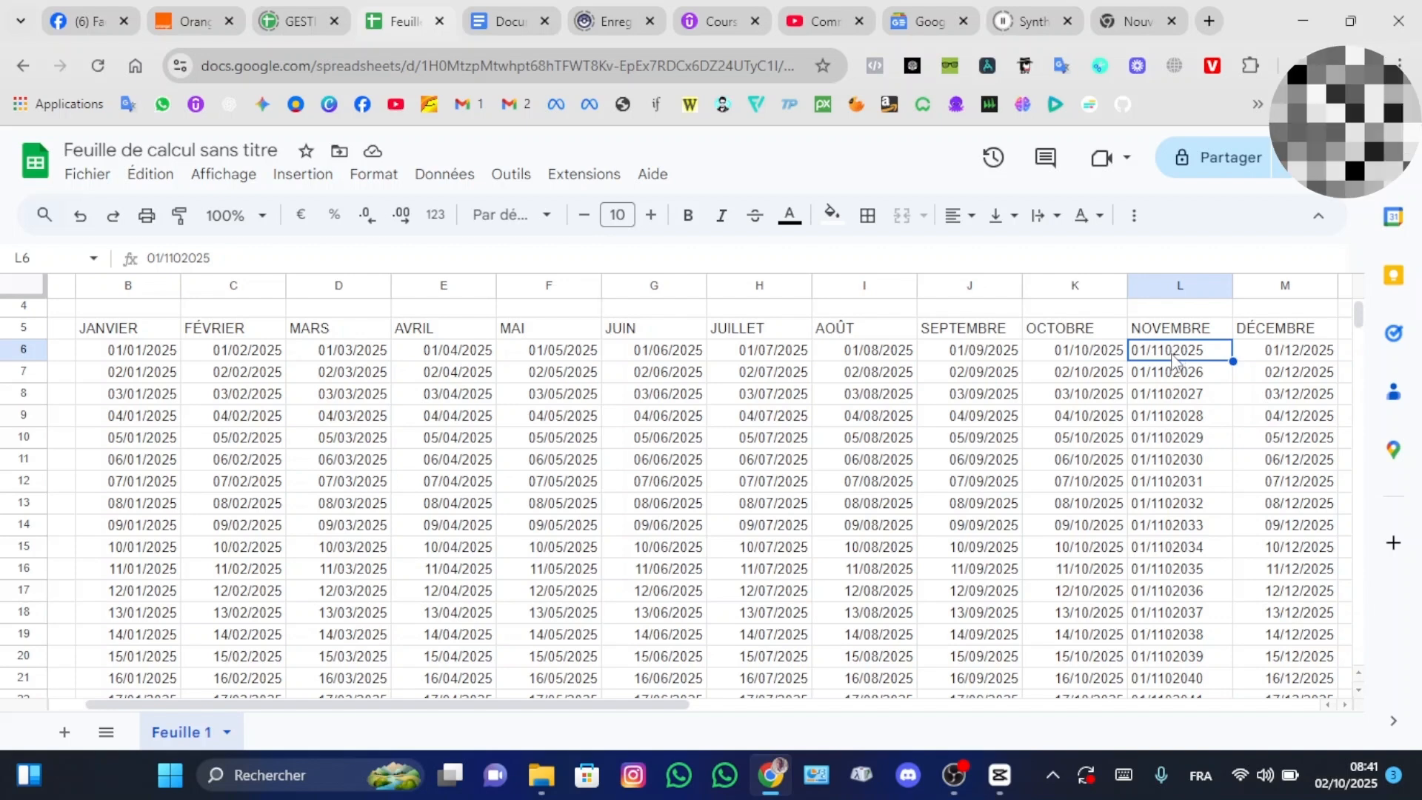
pyautogui.click(1167, 374)
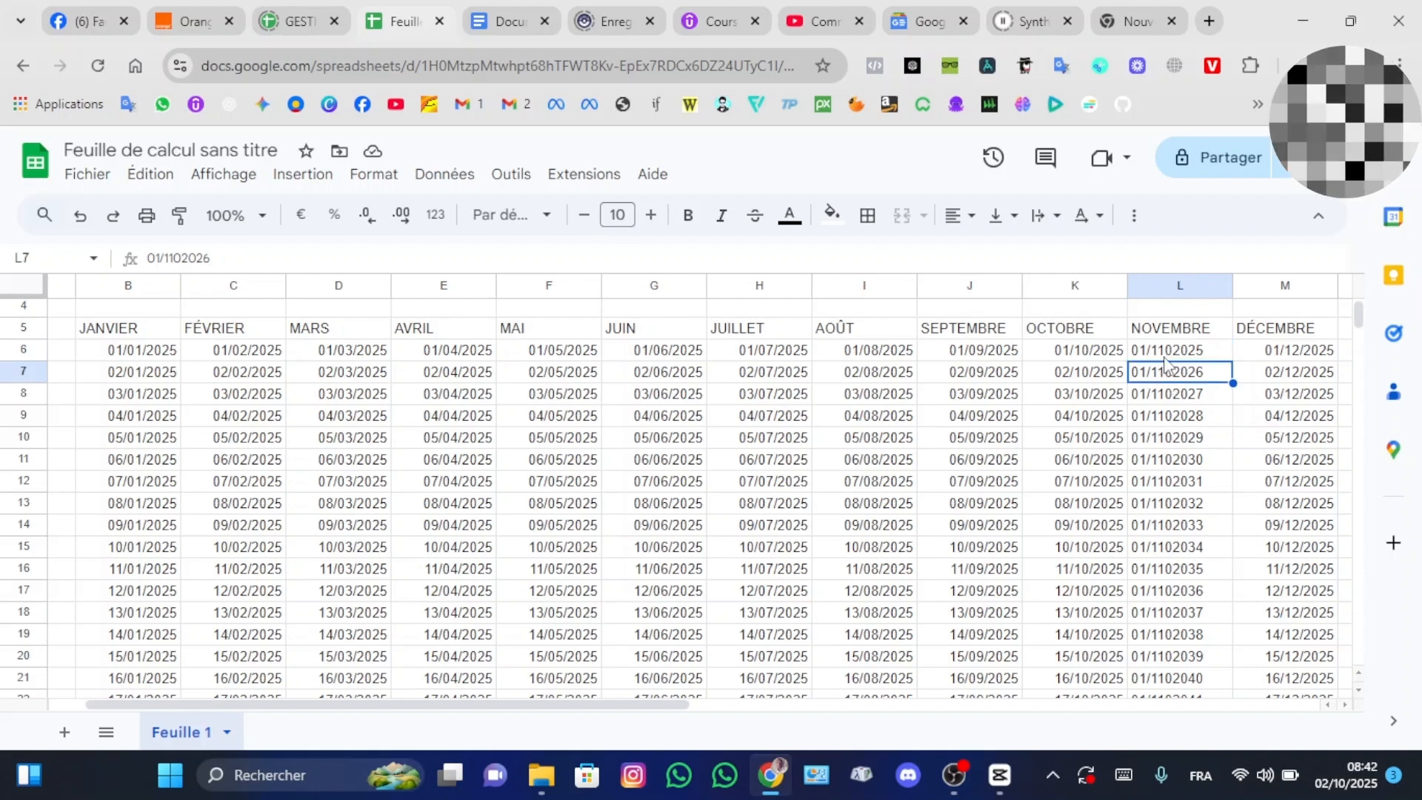
pyautogui.click(1165, 354)
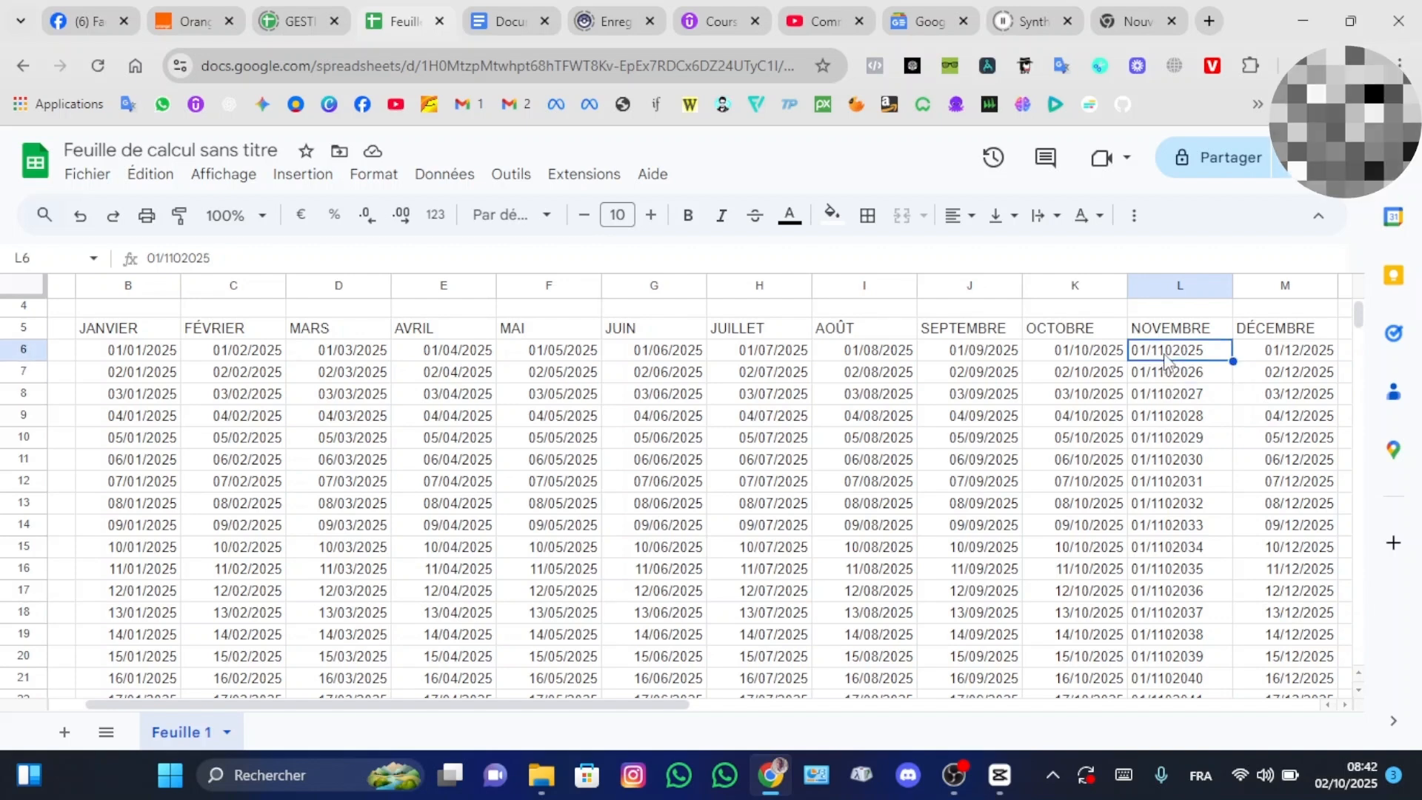
pyautogui.click(183, 258)
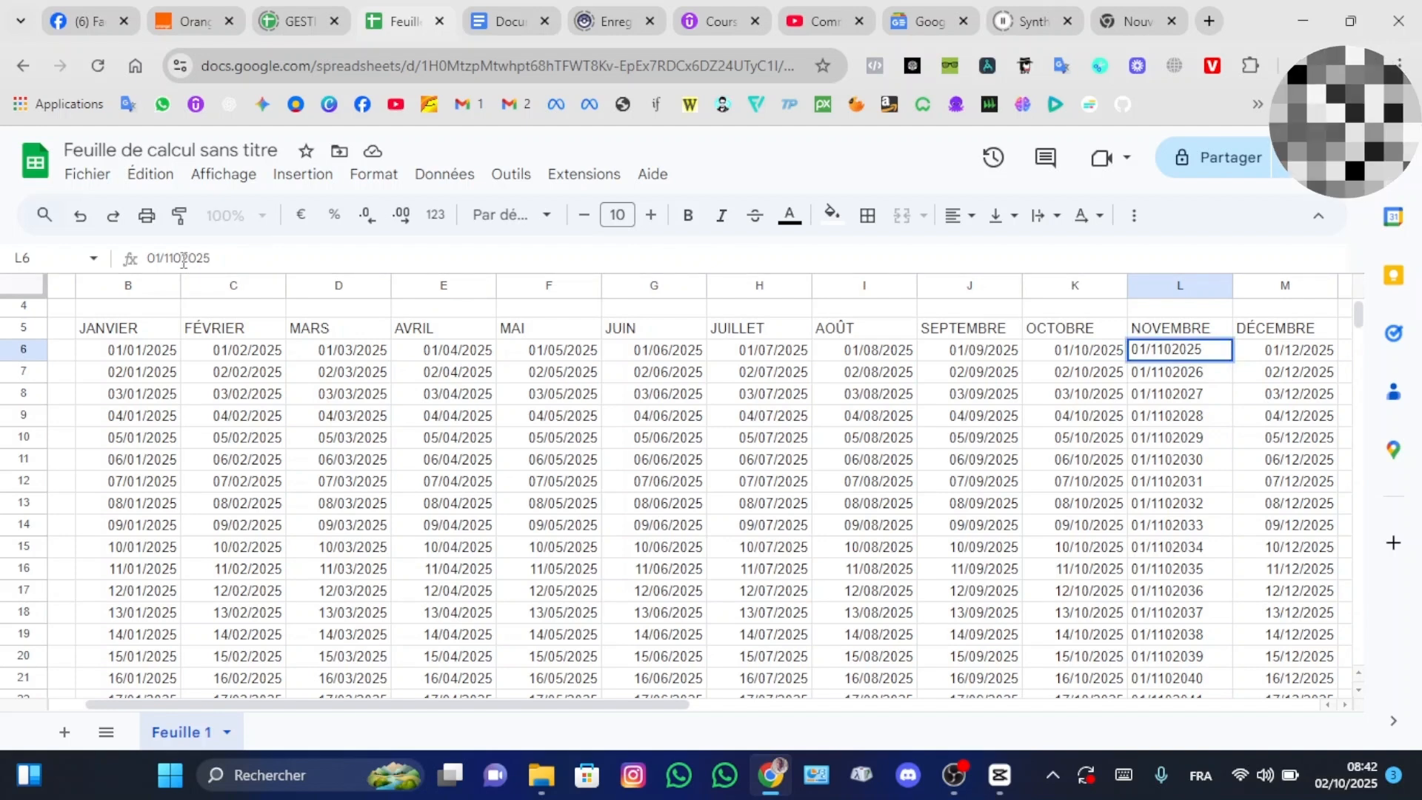
pyautogui.press('BackSpace')
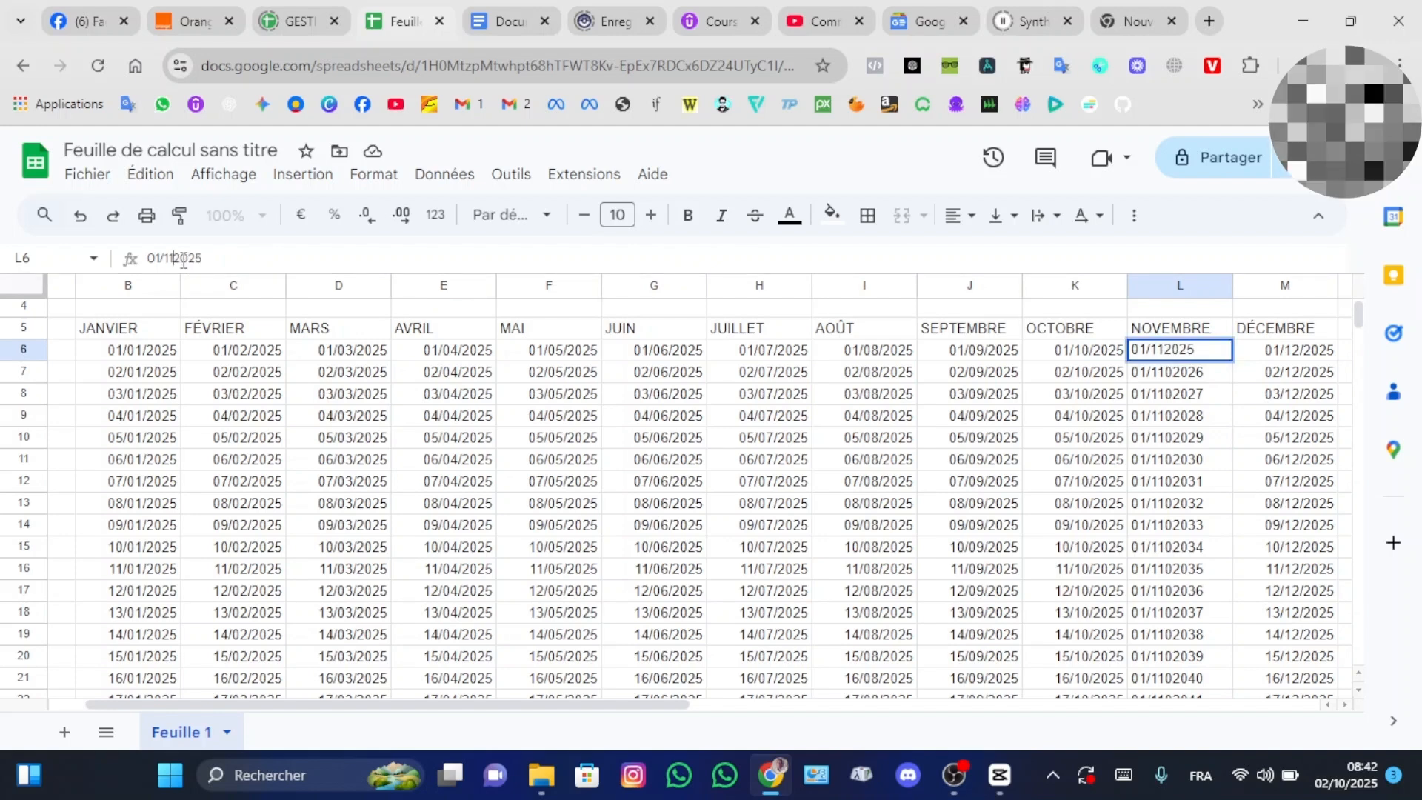
pyautogui.write('/')
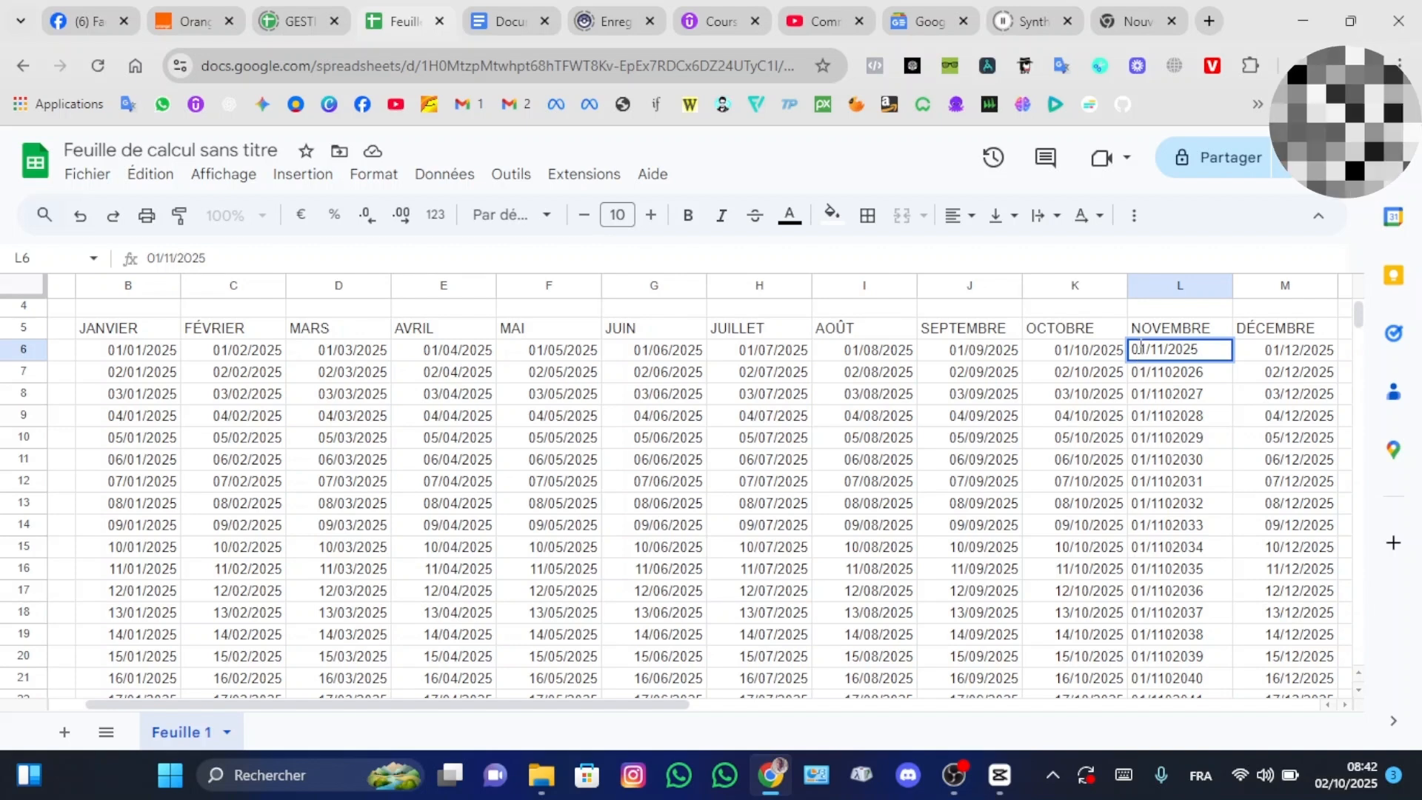
pyautogui.click(1176, 368)
# Autofill the corrected NOVEMBRE date from L6 down to row 36.
pyautogui.click(1193, 352)
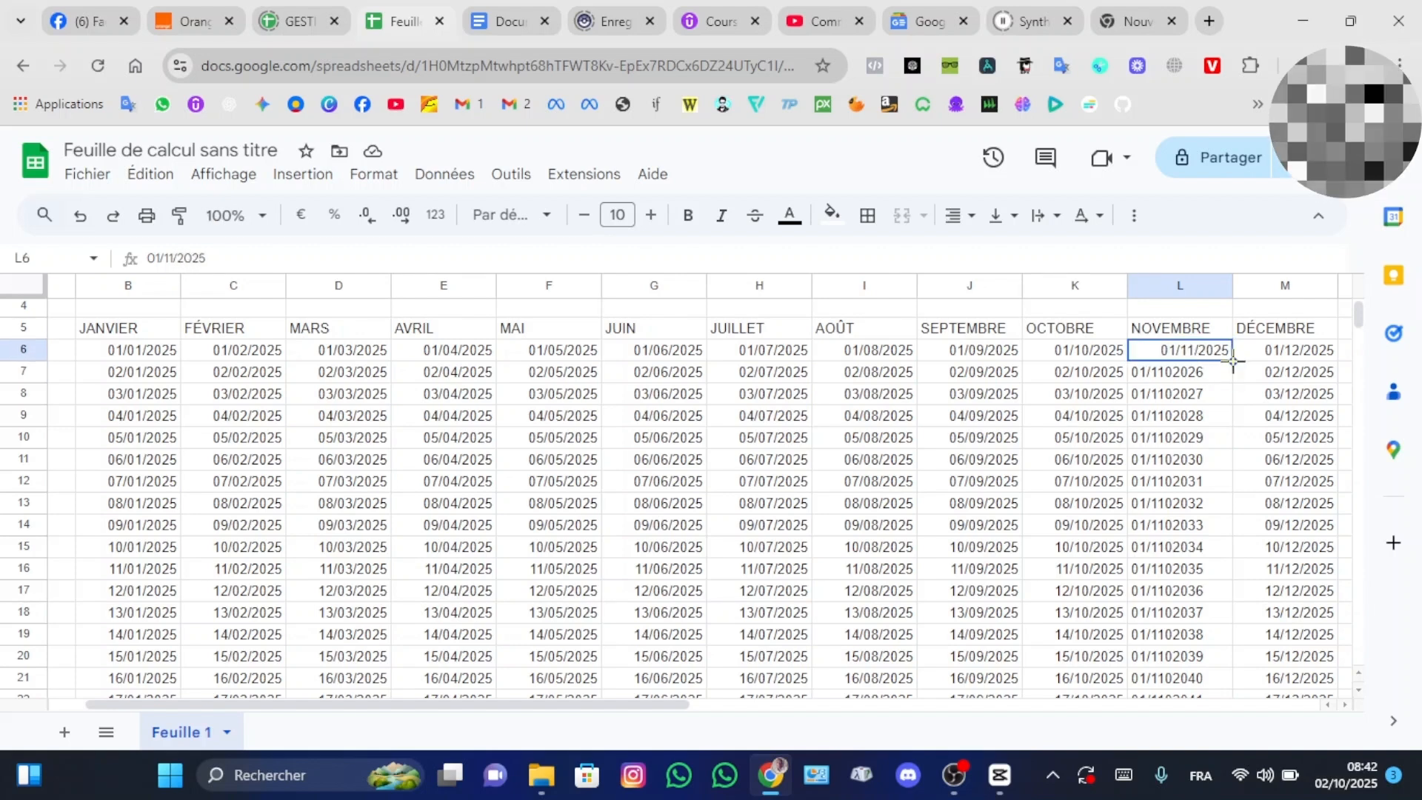
pyautogui.moveTo(1232, 361); pyautogui.dragTo(1222, 454)
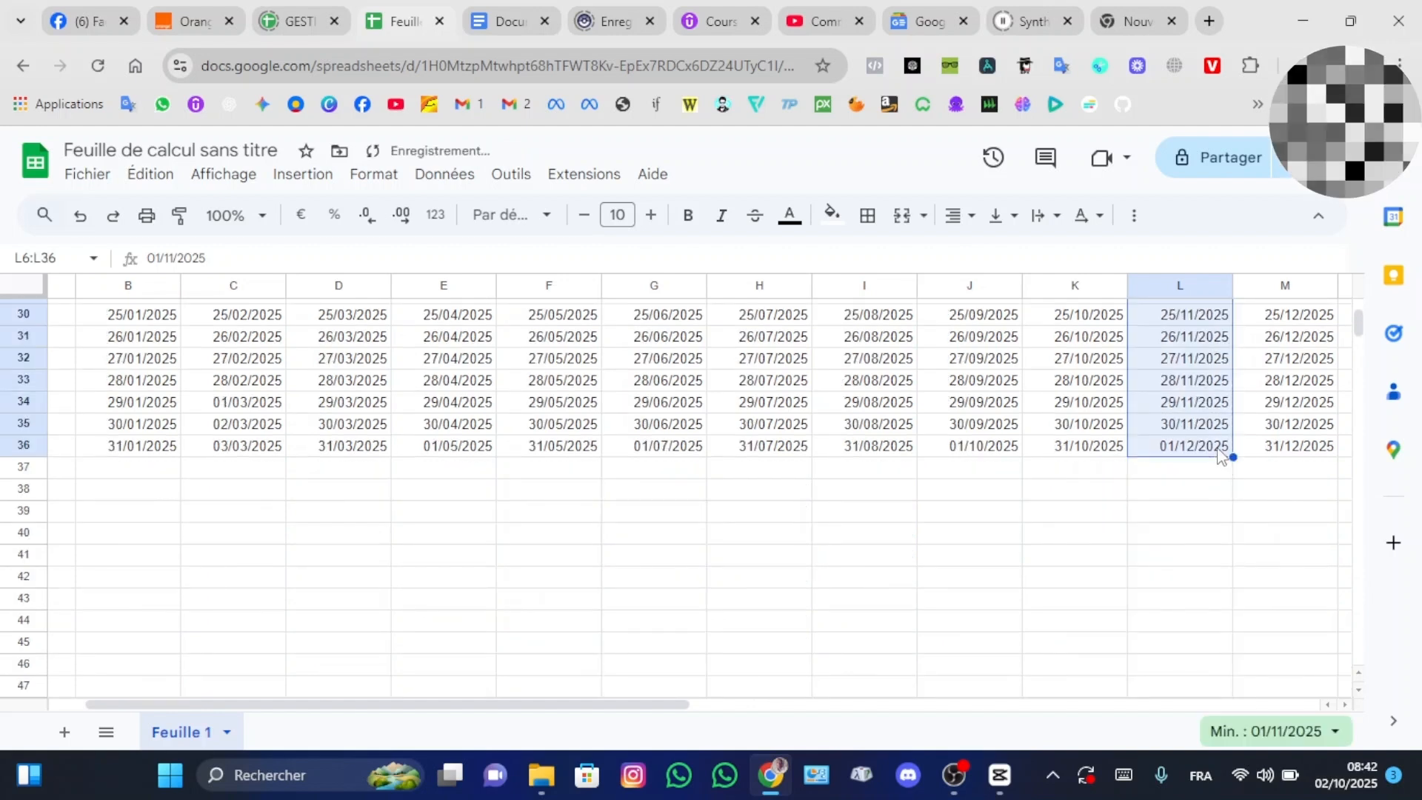
pyautogui.click(1265, 481)
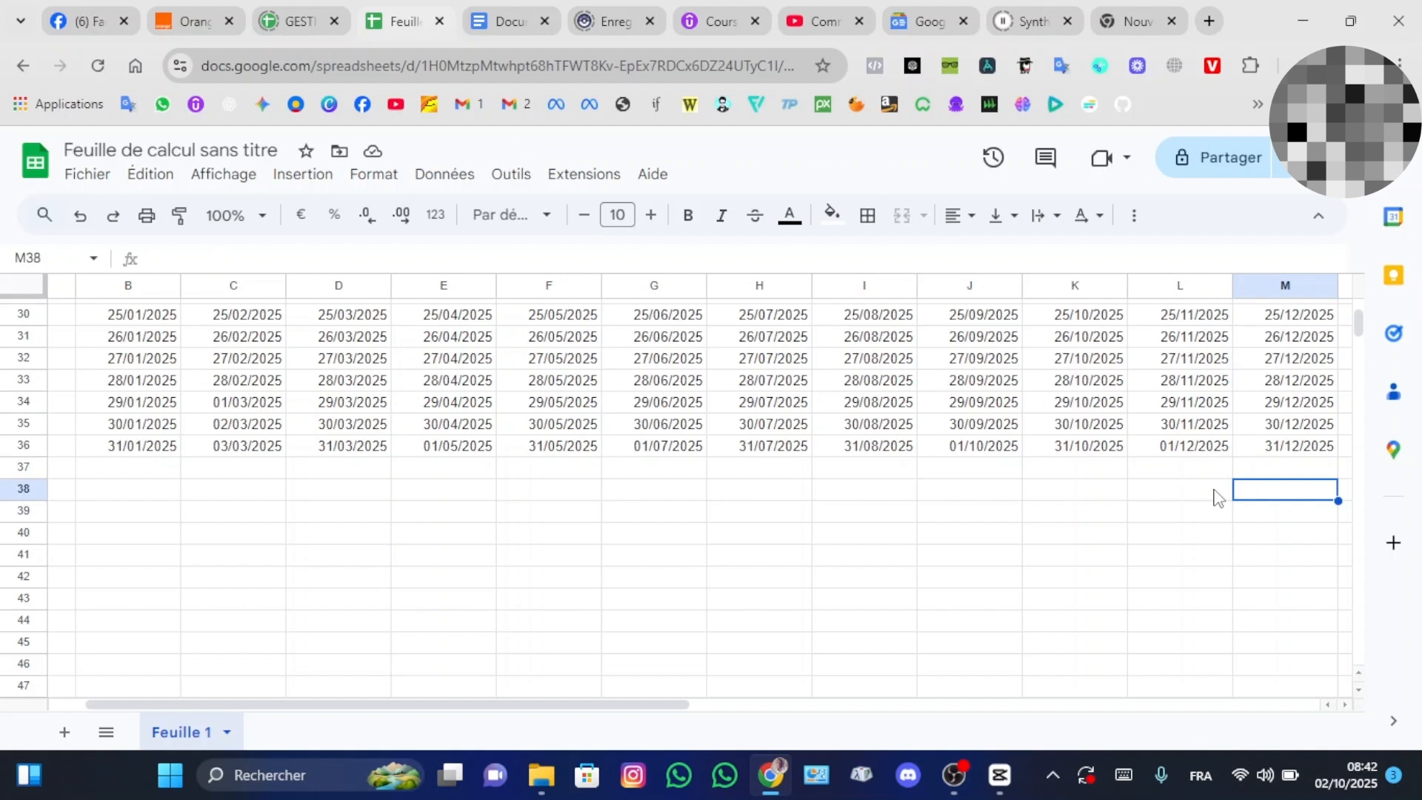
# Delete the surplus next-month dates in row 36 under NOVEMBRE, SEPTEMBRE, JUIN and AVRIL.
pyautogui.click(1192, 448)
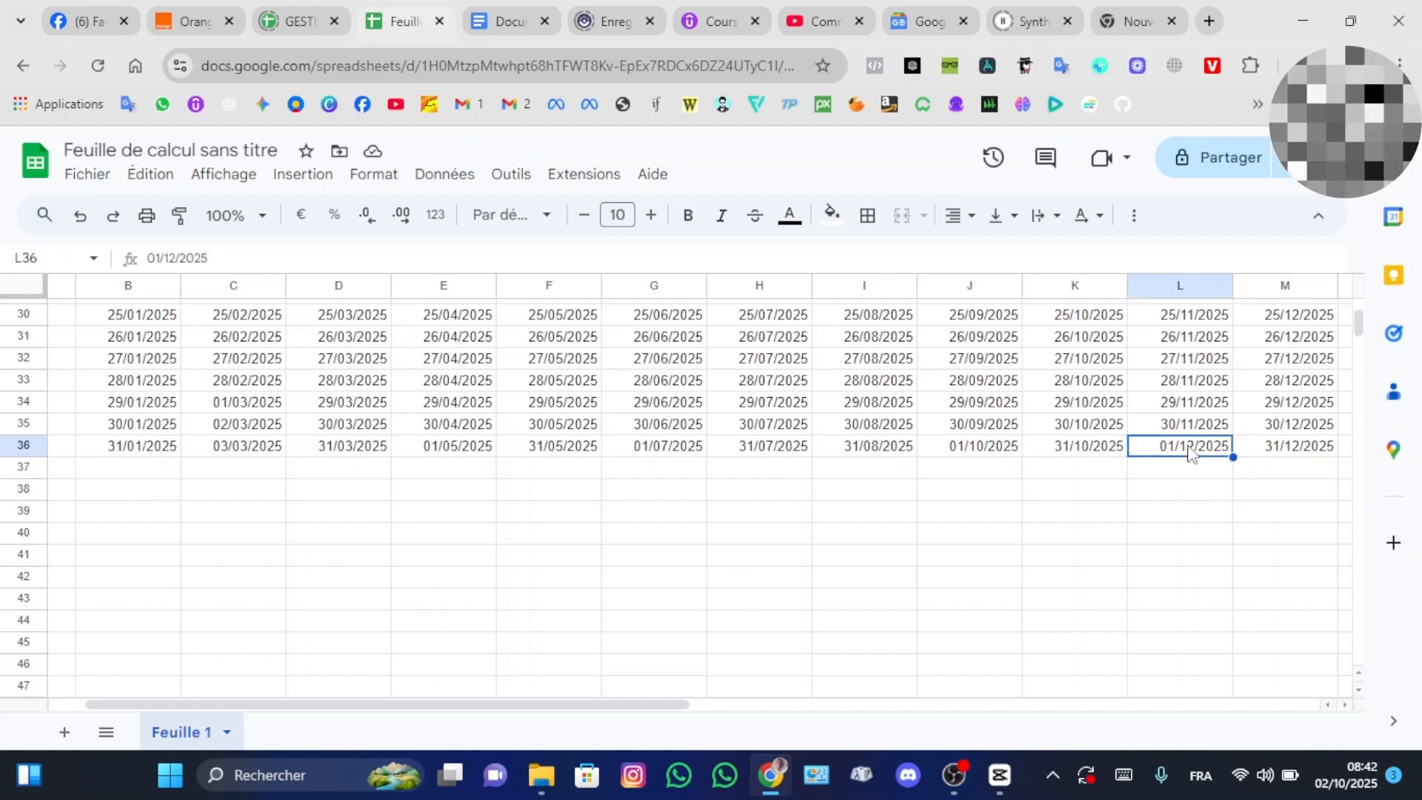
pyautogui.press('Delete')
pyautogui.click(989, 448)
pyautogui.press('Delete')
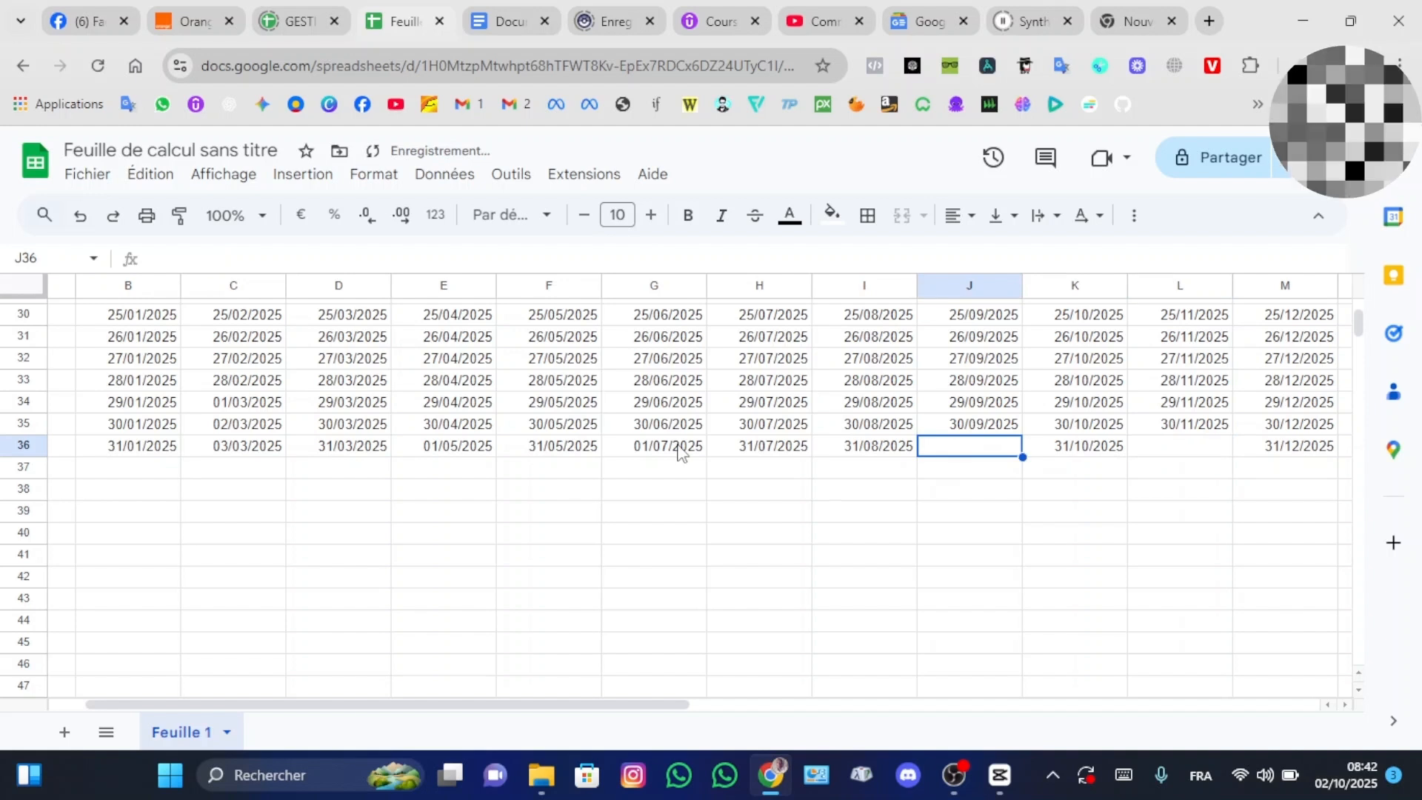
pyautogui.click(670, 448)
pyautogui.press('Delete')
pyautogui.click(451, 448)
pyautogui.press('Delete')
# Clear the three March dates in C34:C36 at the end of the FÉVRIER column.
pyautogui.hscroll(-1, 315, 407)
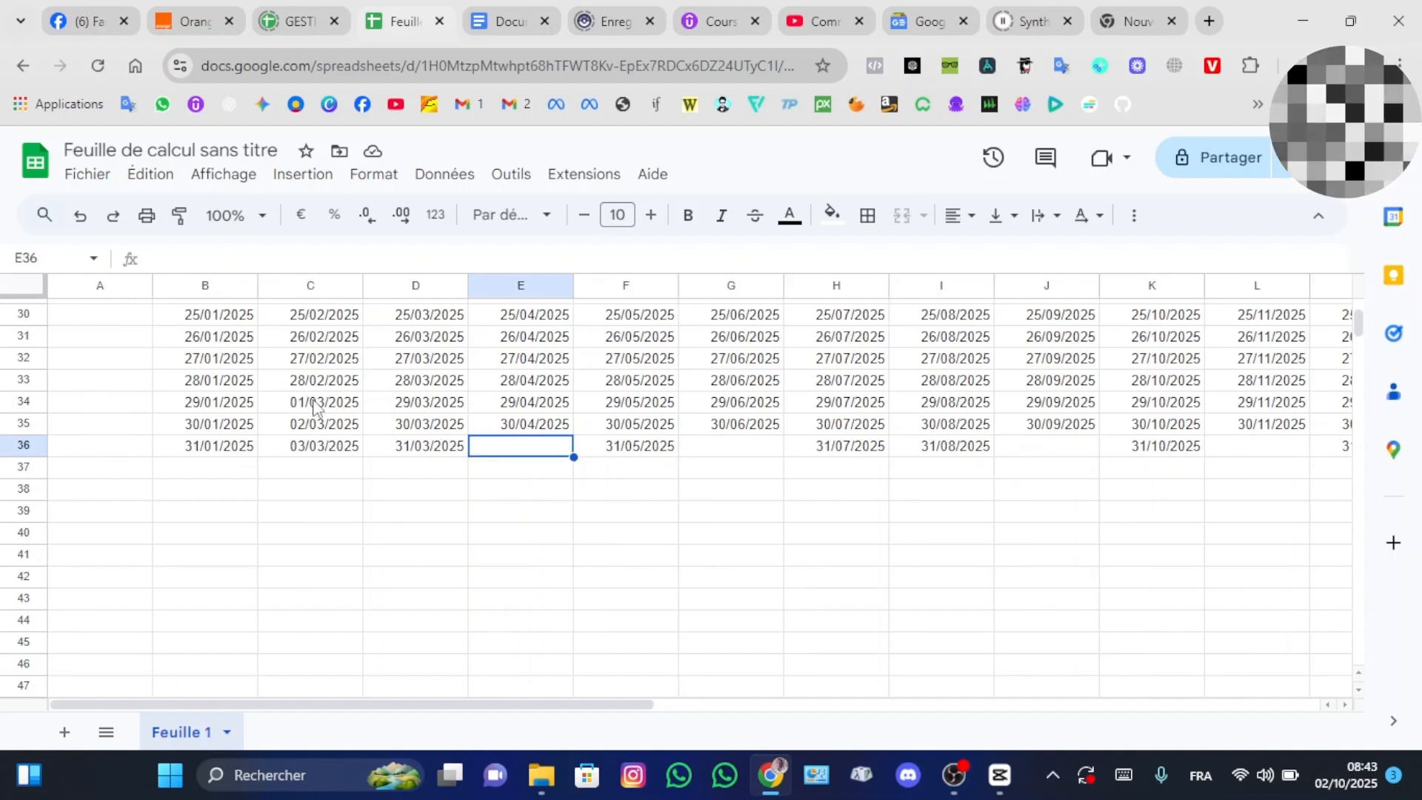
pyautogui.click(316, 404)
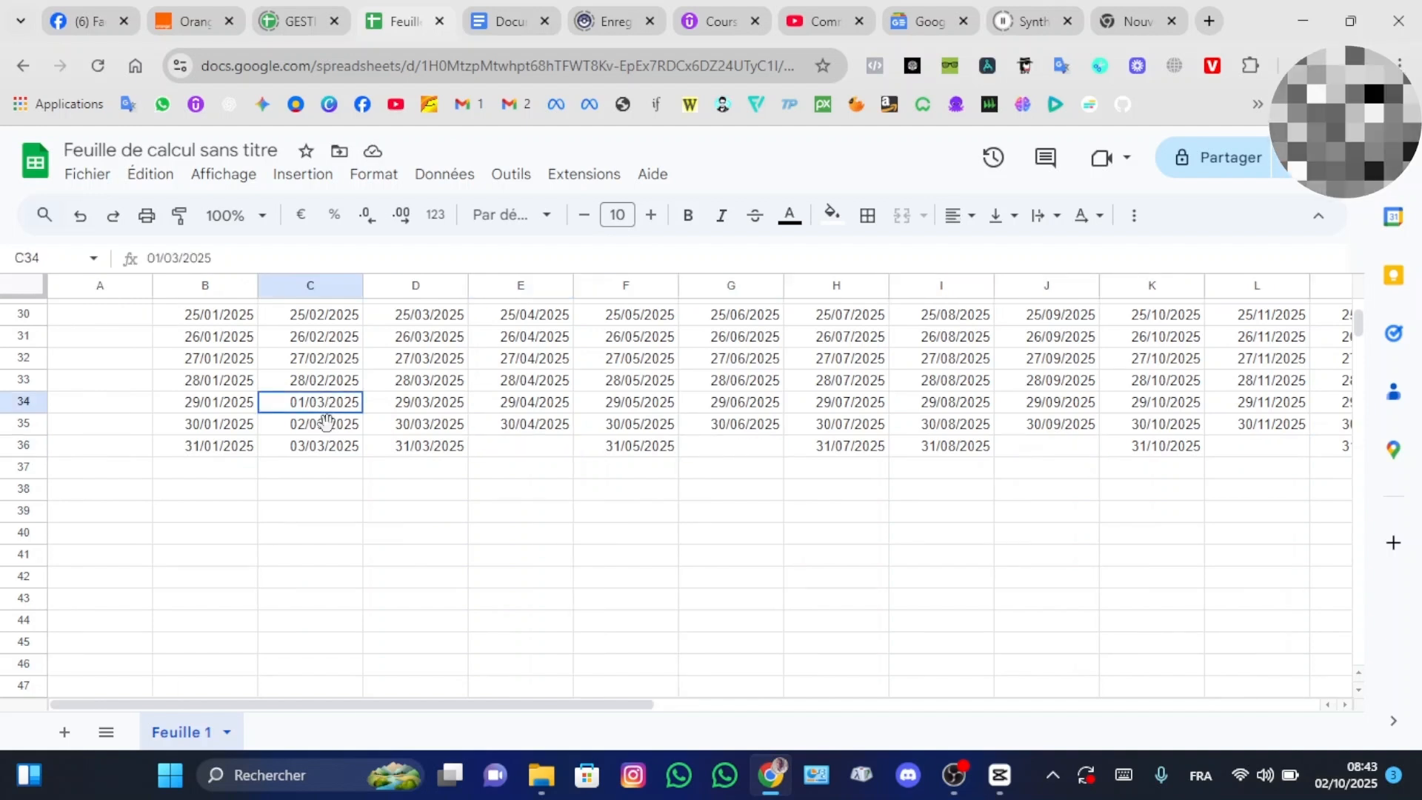
pyautogui.keyDown('shift'); pyautogui.click(324, 448); pyautogui.keyUp('shift')
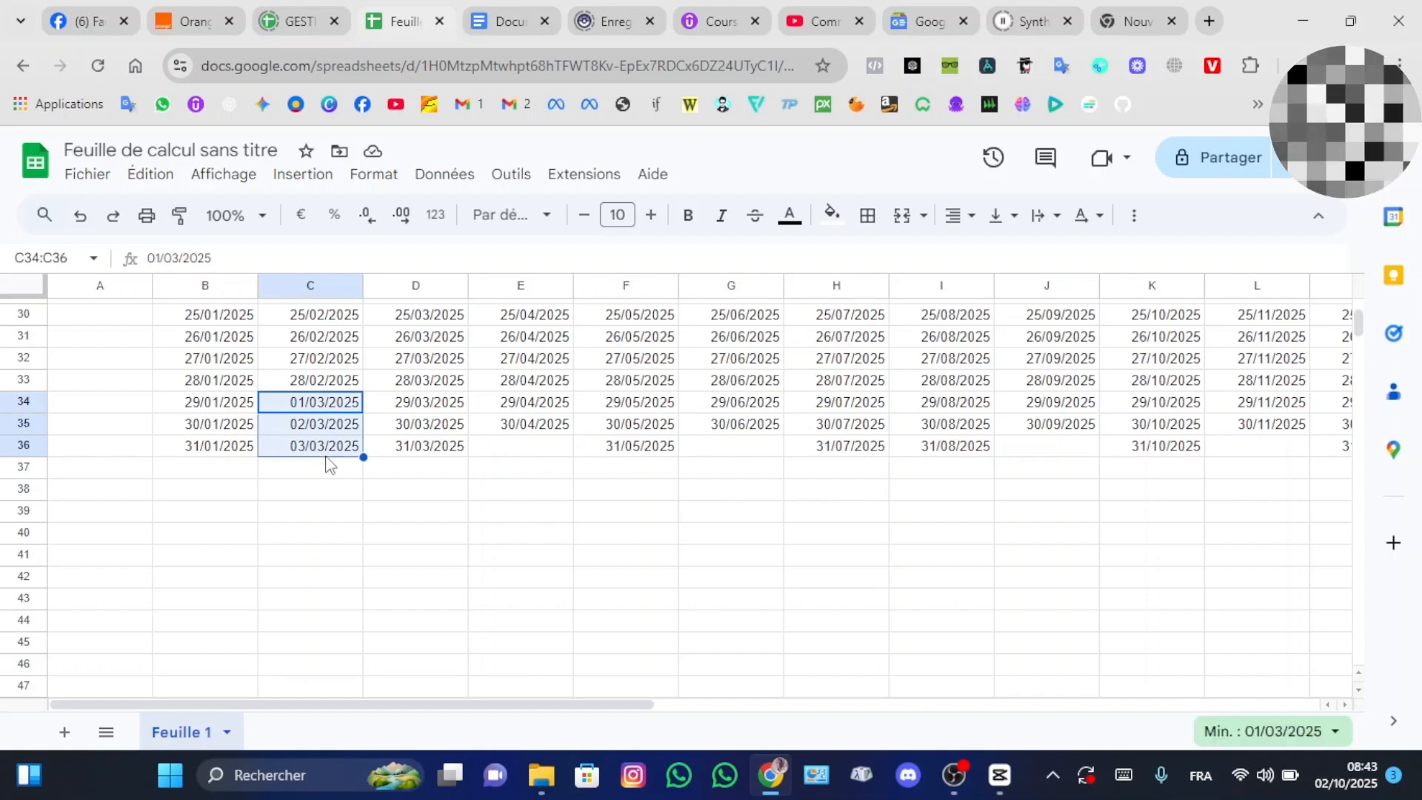
pyautogui.press('Delete')
pyautogui.click(330, 465)
# Apply all borders to the calendar range B5:N36.
pyautogui.scroll(10, 311, 482)
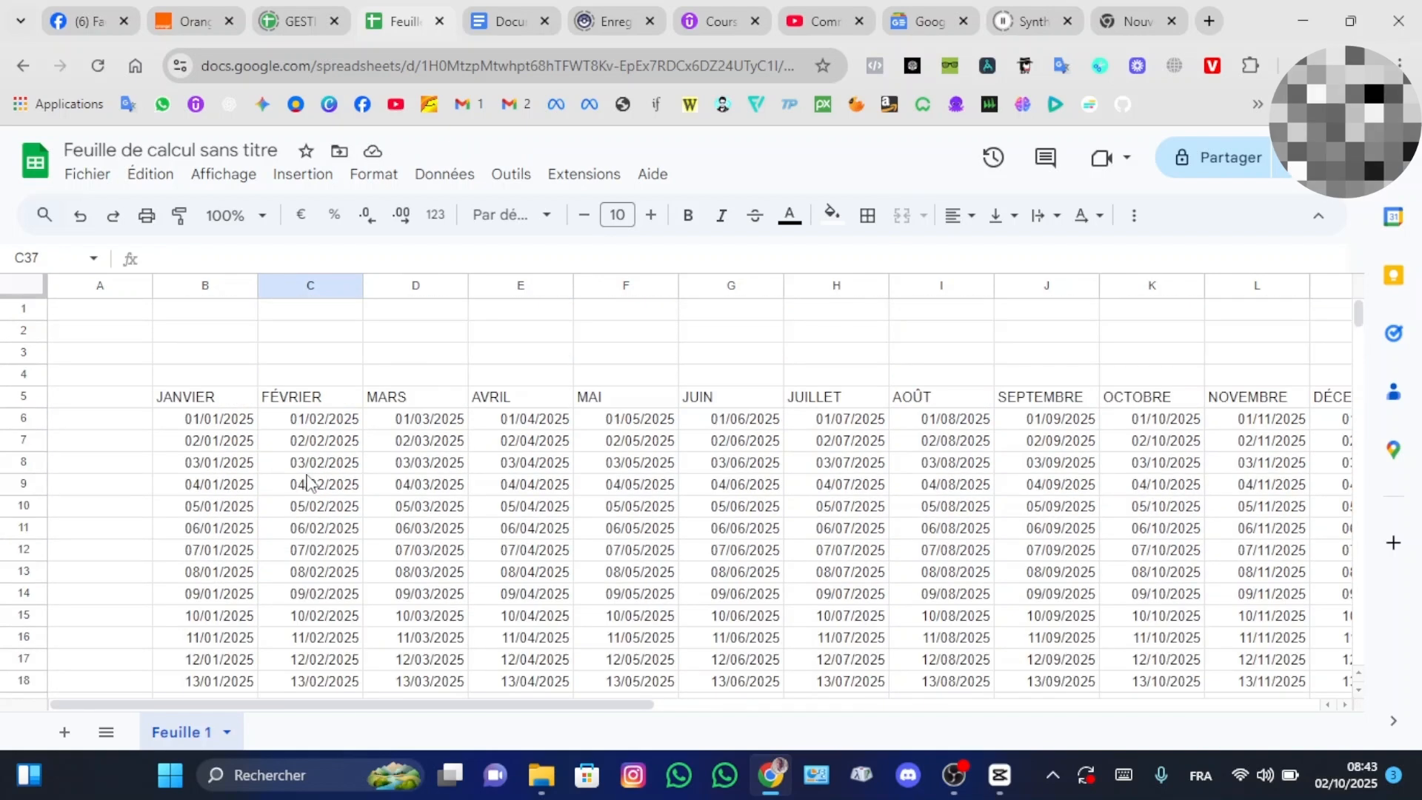
pyautogui.hscroll(1, 307, 476)
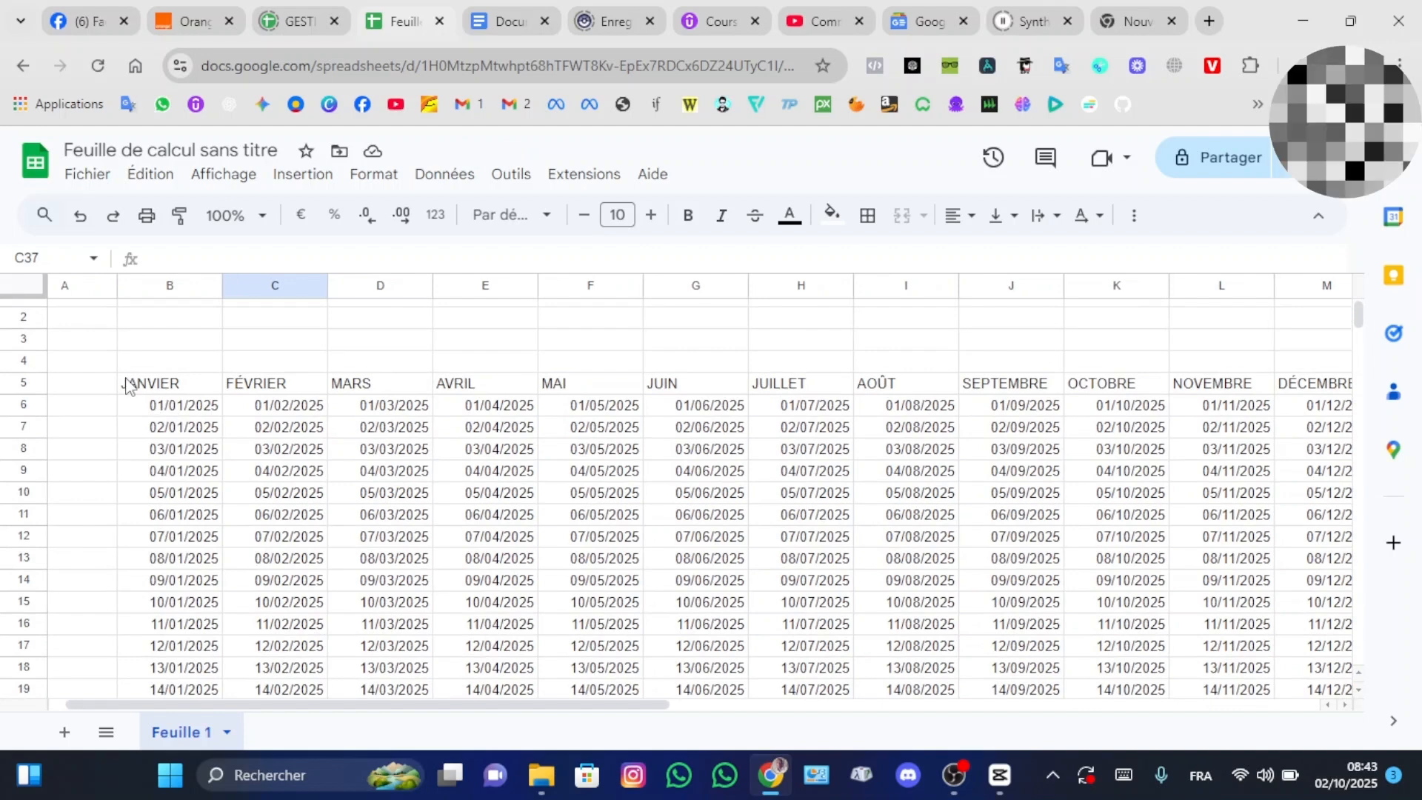
pyautogui.moveTo(127, 385); pyautogui.dragTo(1144, 445)
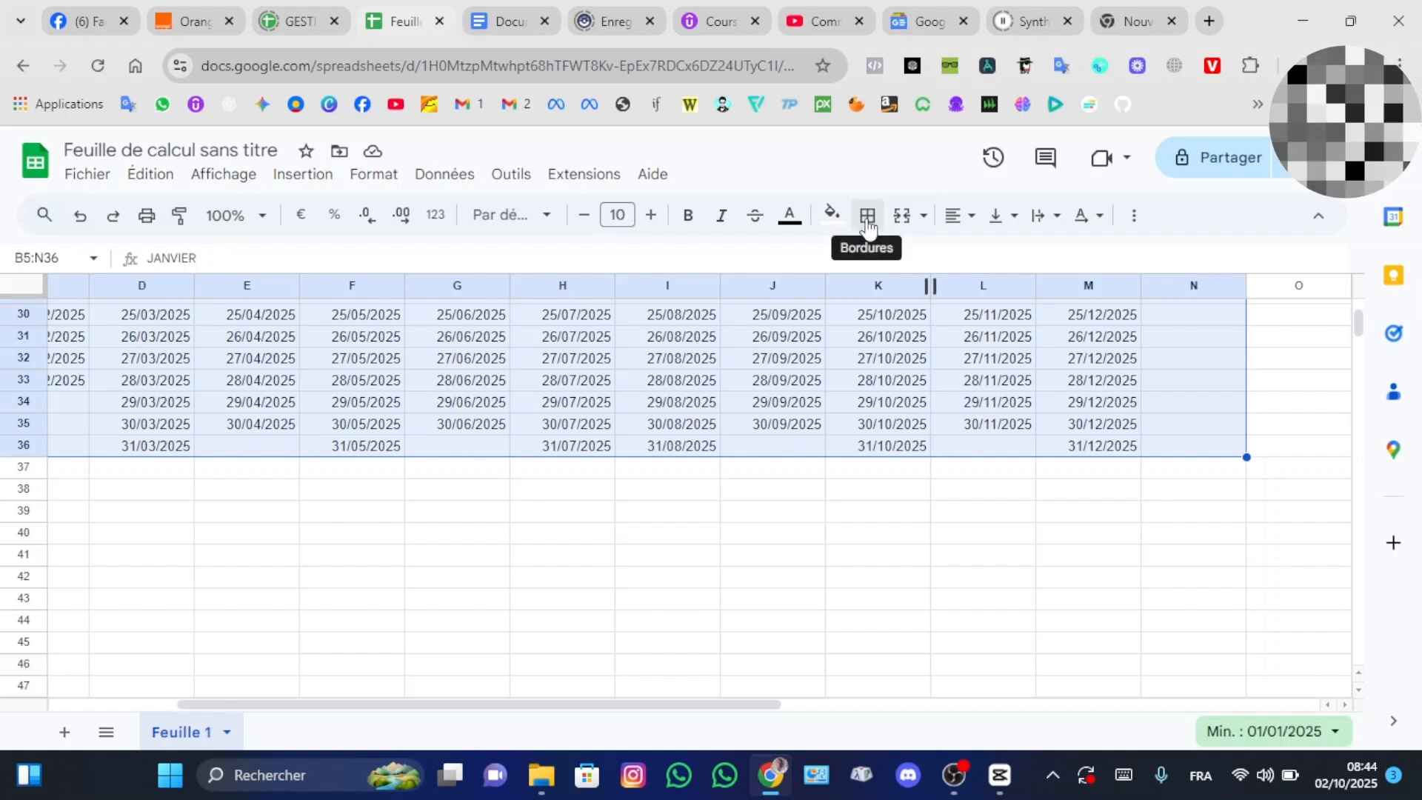
pyautogui.click(869, 216)
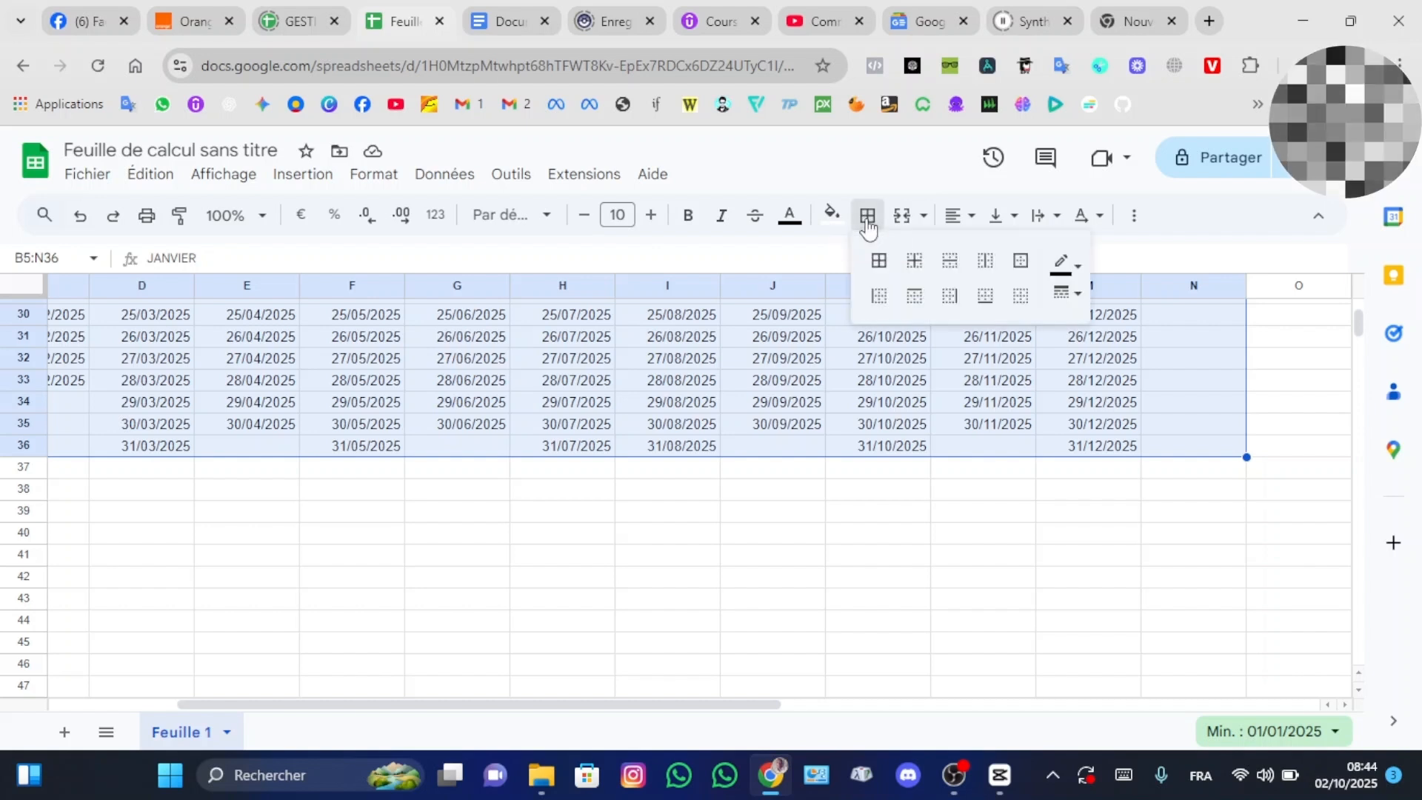
pyautogui.click(879, 261)
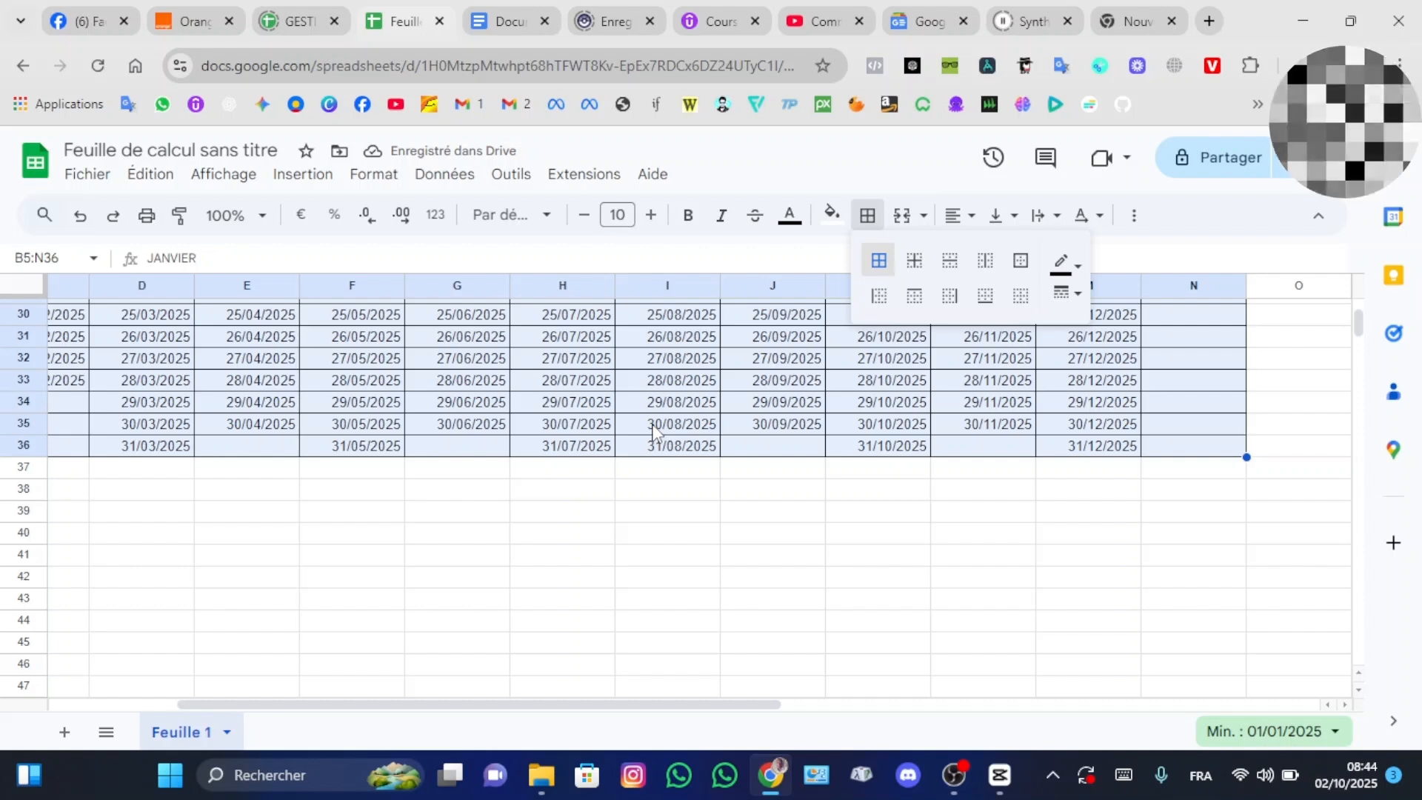
pyautogui.hscroll(-3, 653, 433)
pyautogui.scroll(8, 653, 433)
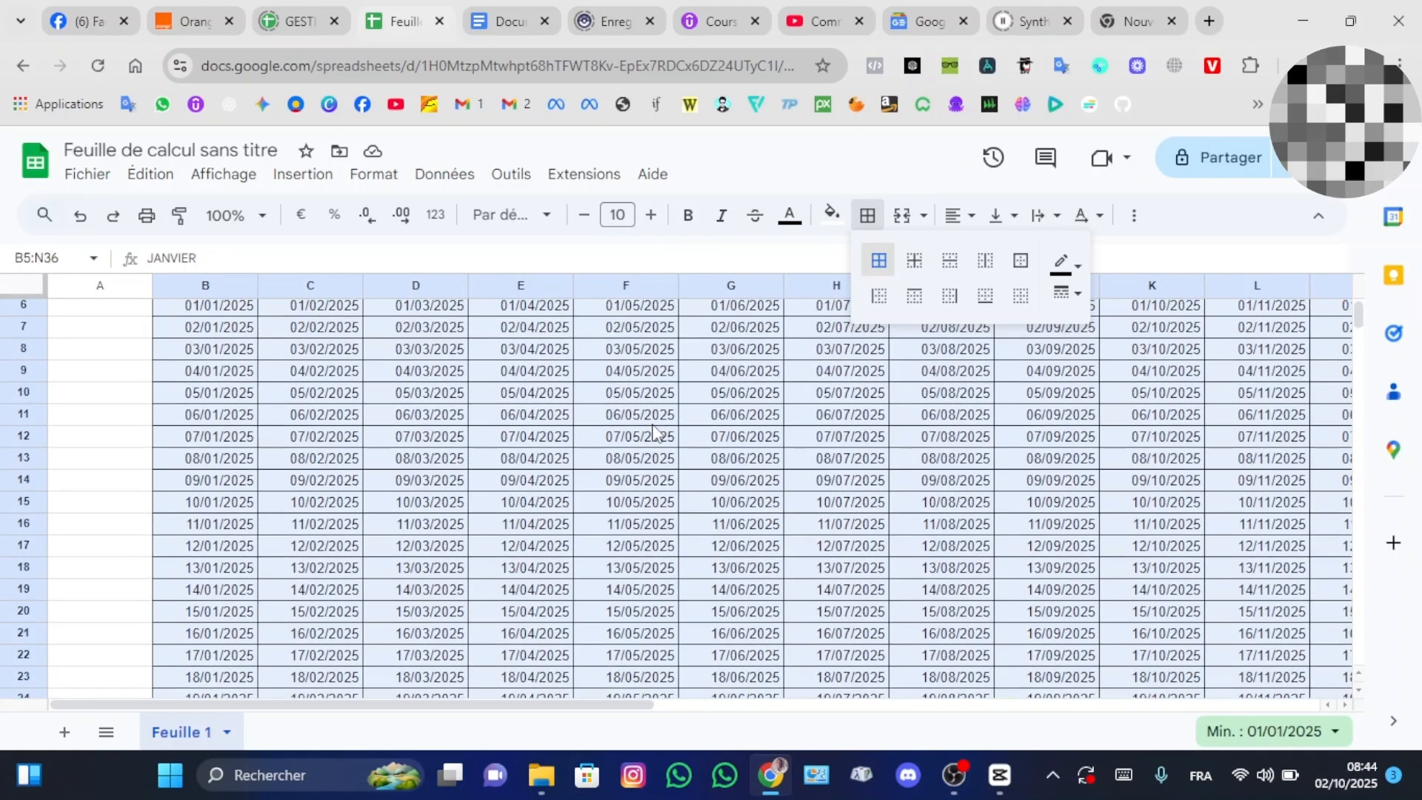
pyautogui.scroll(2, 653, 433)
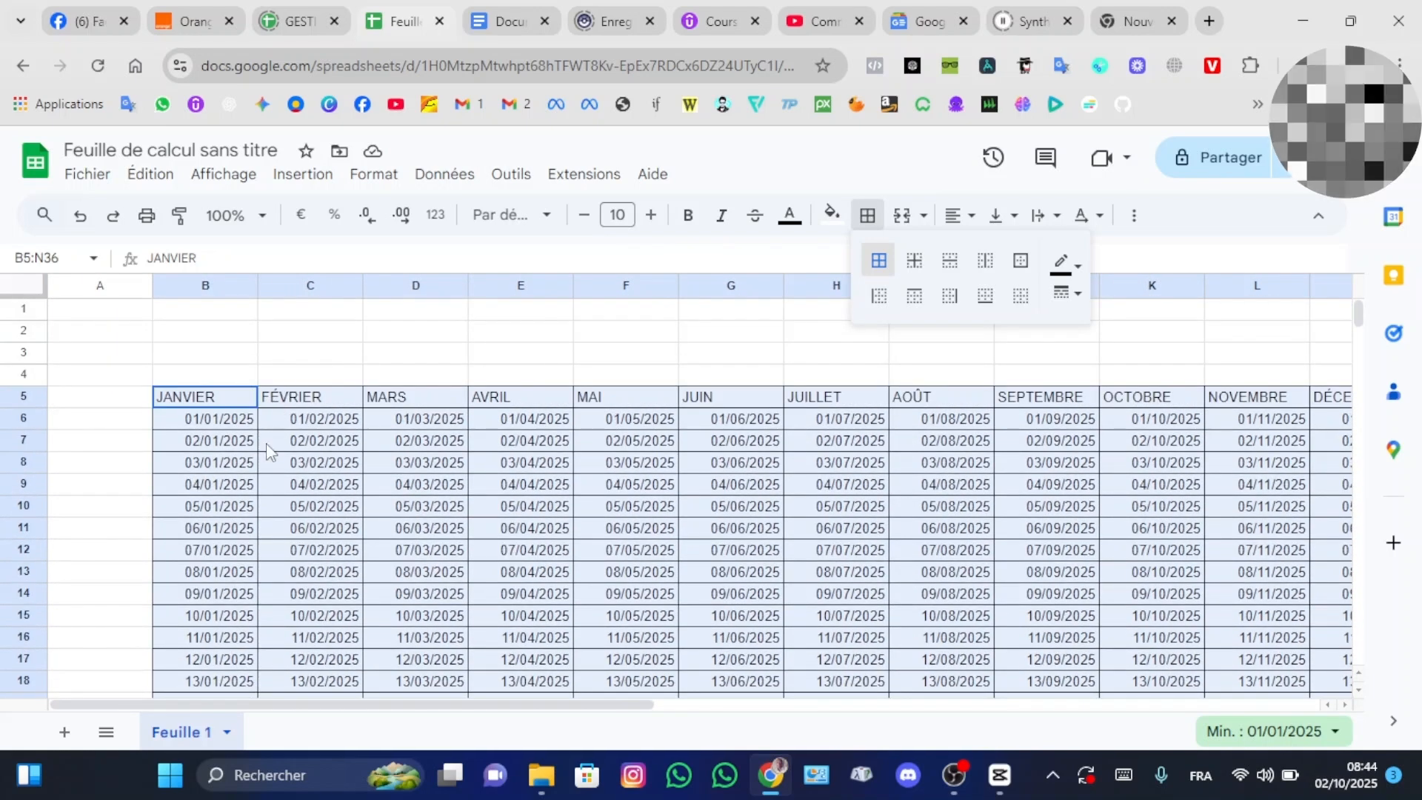
pyautogui.click(126, 448)
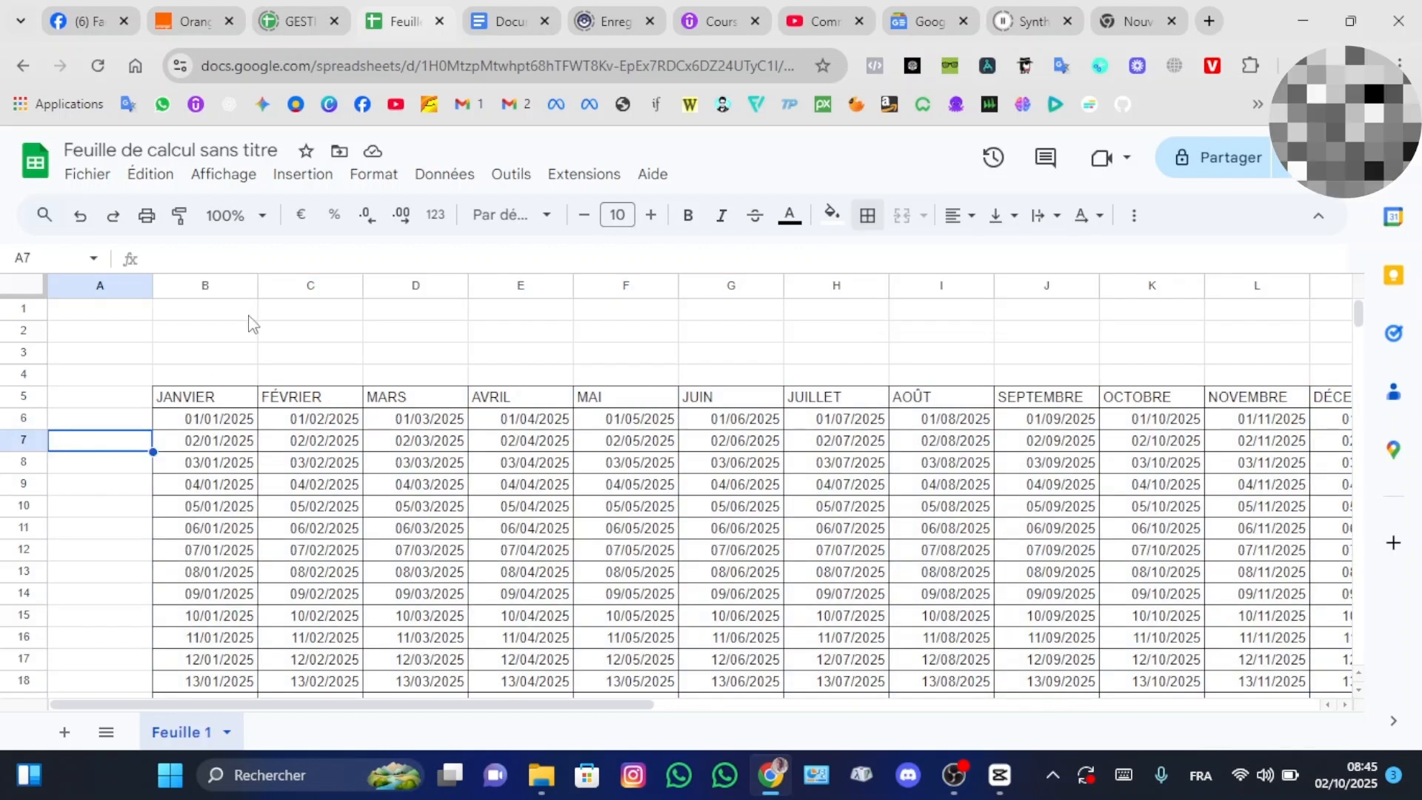
# Insert a blank column to the right of JANVIER and another to the right of FÉVRIER.
pyautogui.click(210, 285)
pyautogui.rightClick(208, 282)
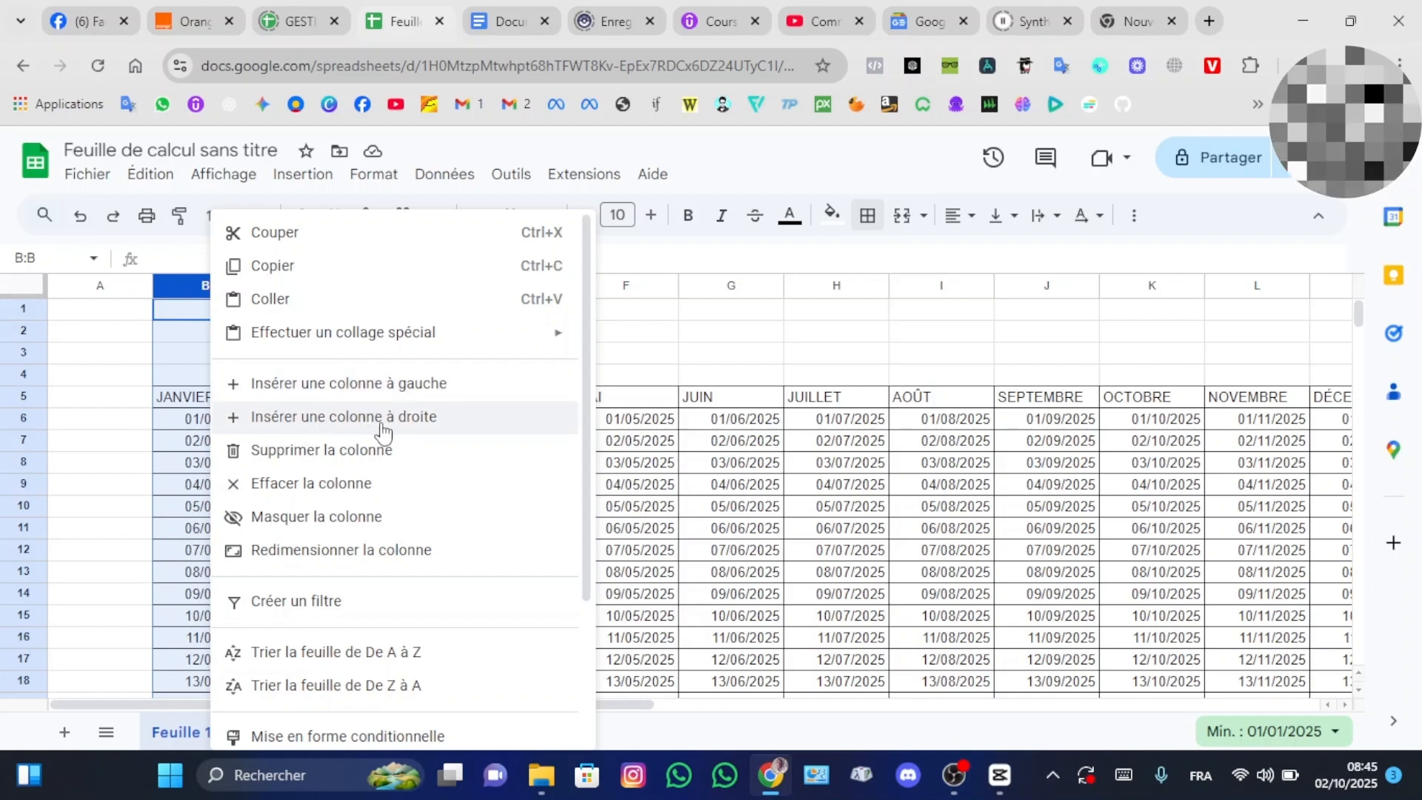
pyautogui.click(411, 433)
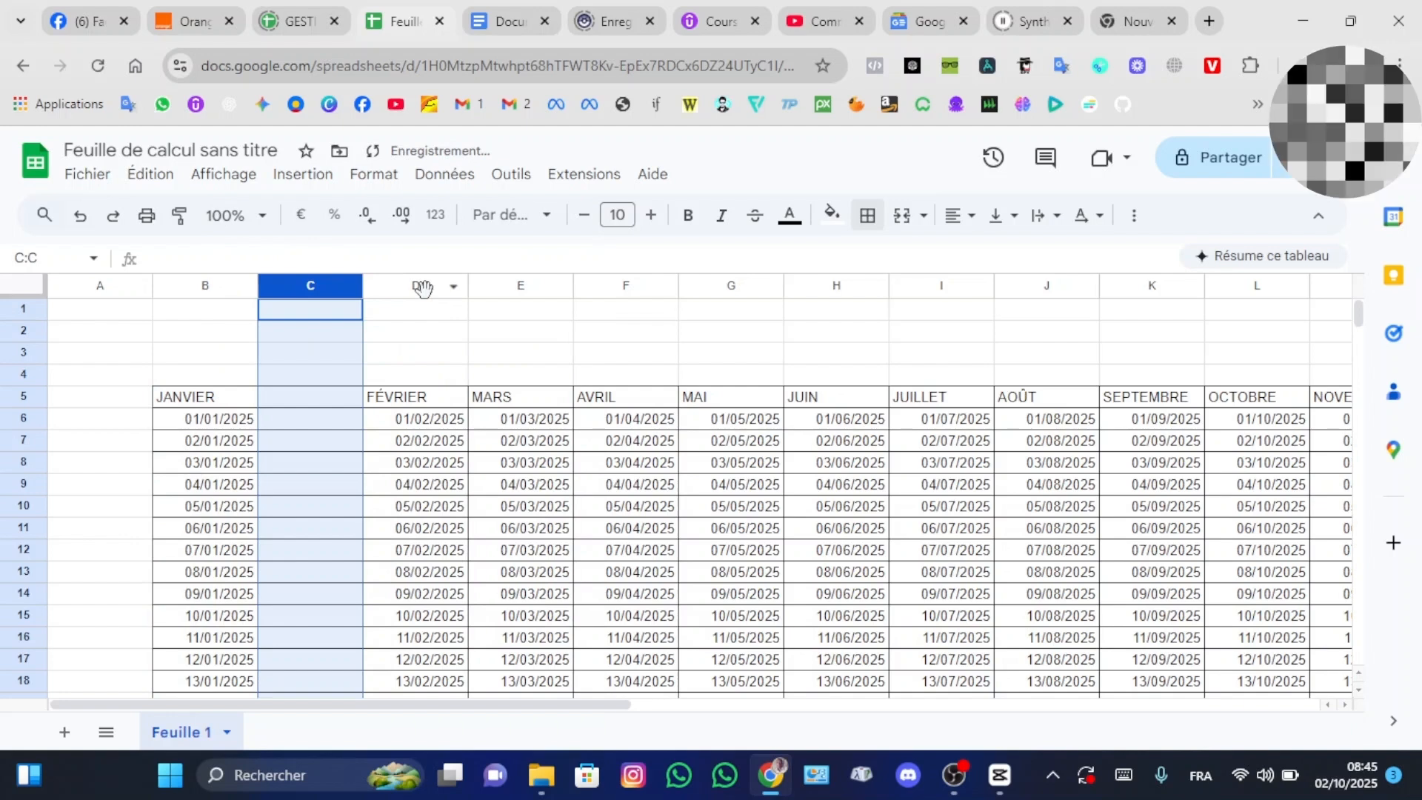
pyautogui.click(423, 288)
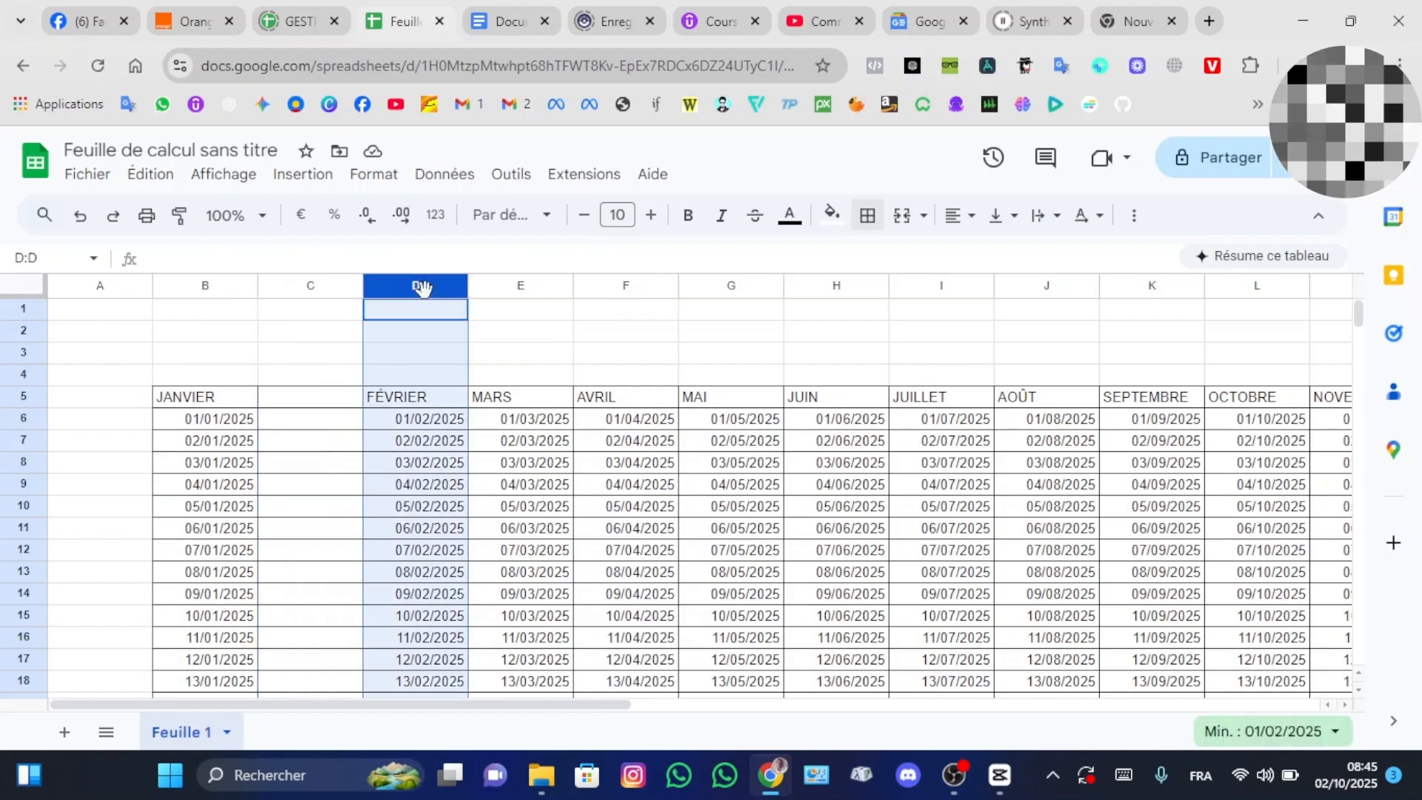
pyautogui.rightClick(423, 288)
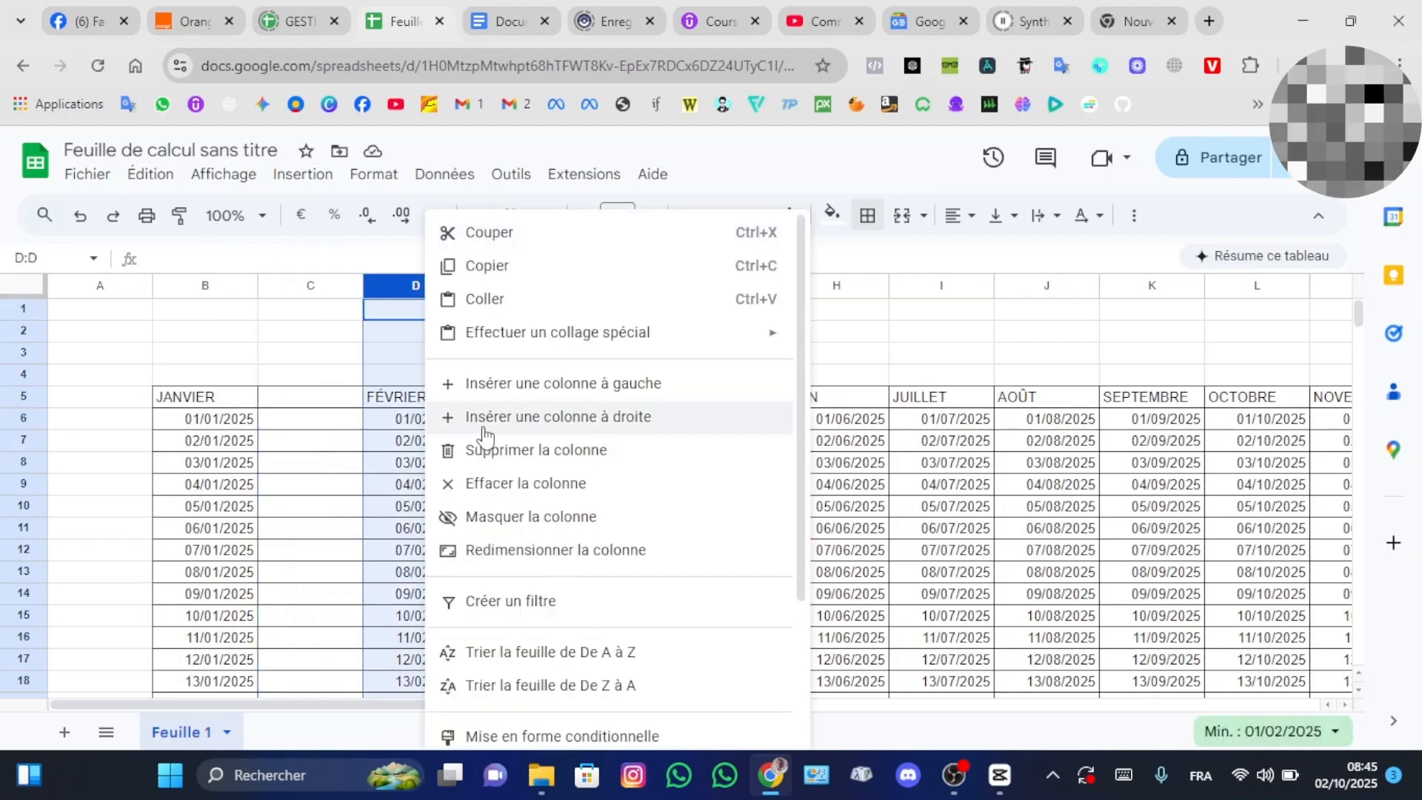
pyautogui.click(552, 427)
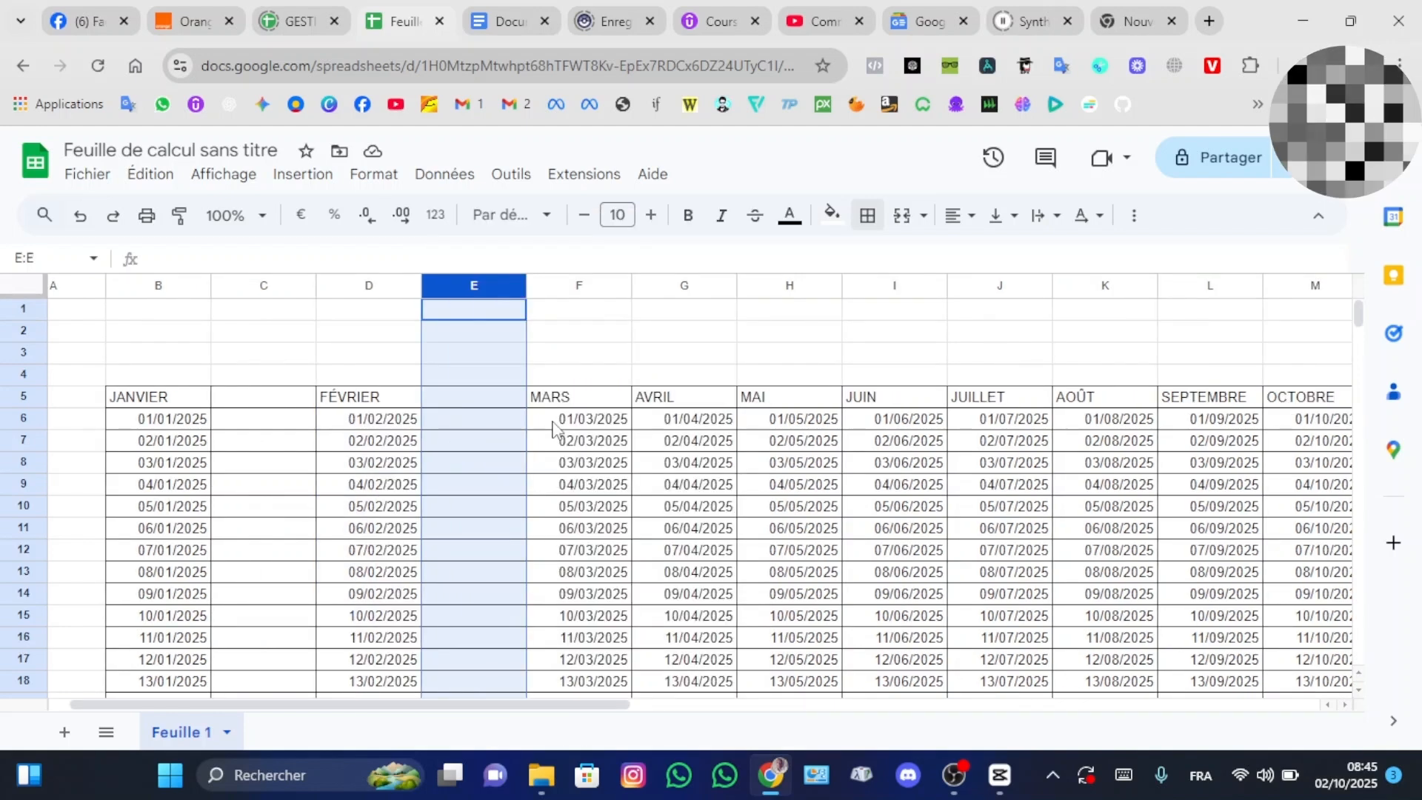
# Insert a blank column to the right of MARS.
pyautogui.hscroll(1, 552, 427)
pyautogui.click(524, 289)
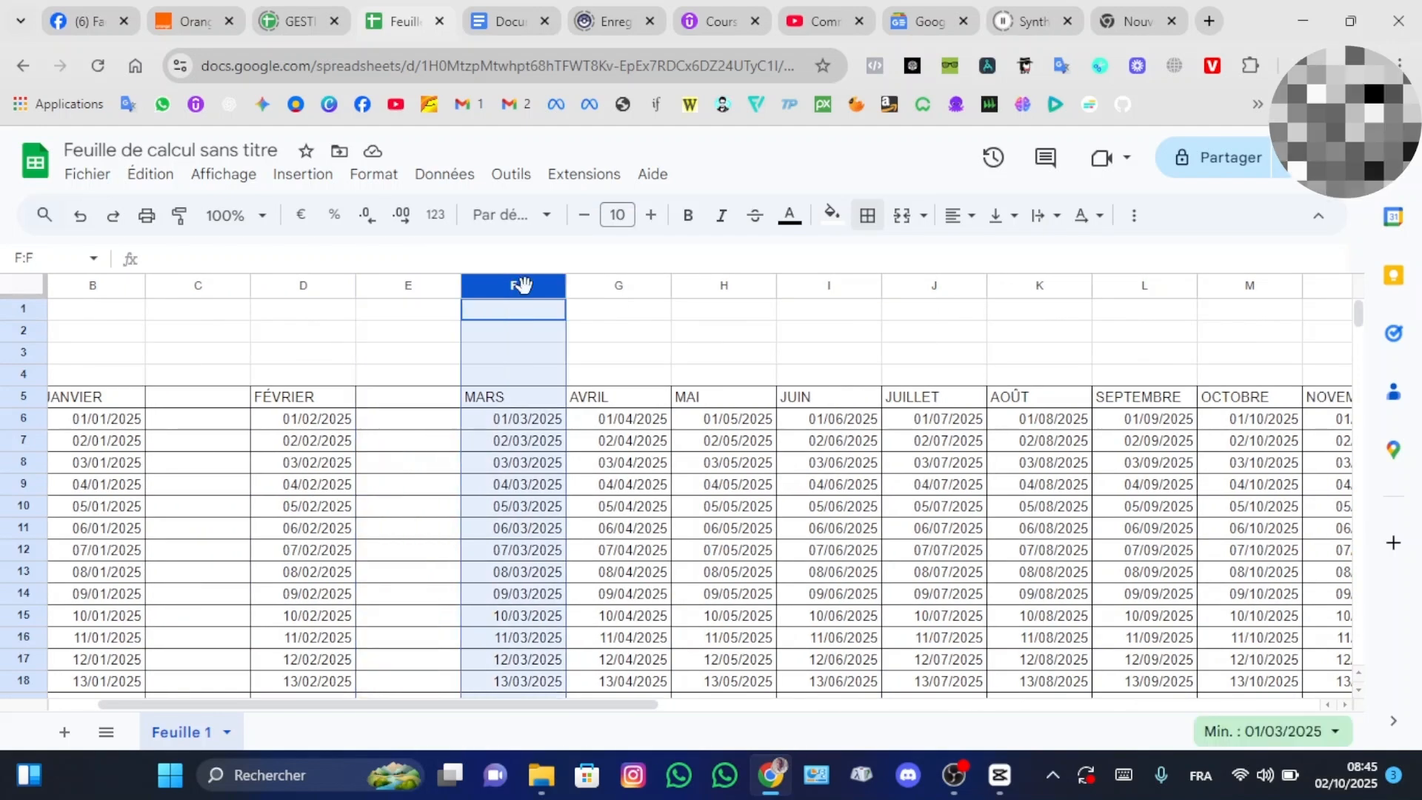
pyautogui.rightClick(526, 296)
pyautogui.click(608, 423)
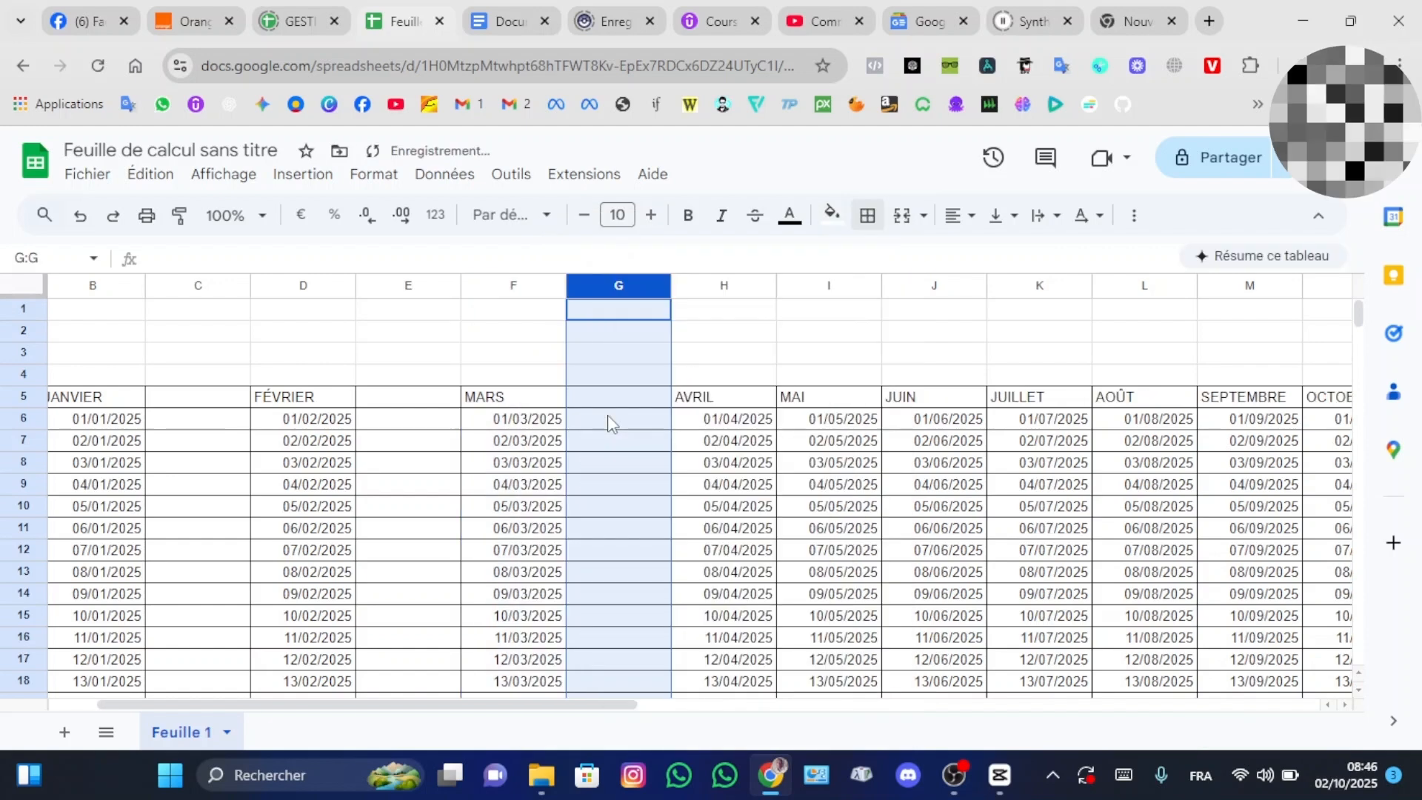
# Review the columns from AOÛT to DÉCEMBRE and the blank columns beside them down to row 36.
pyautogui.hscroll(2, 587, 291)
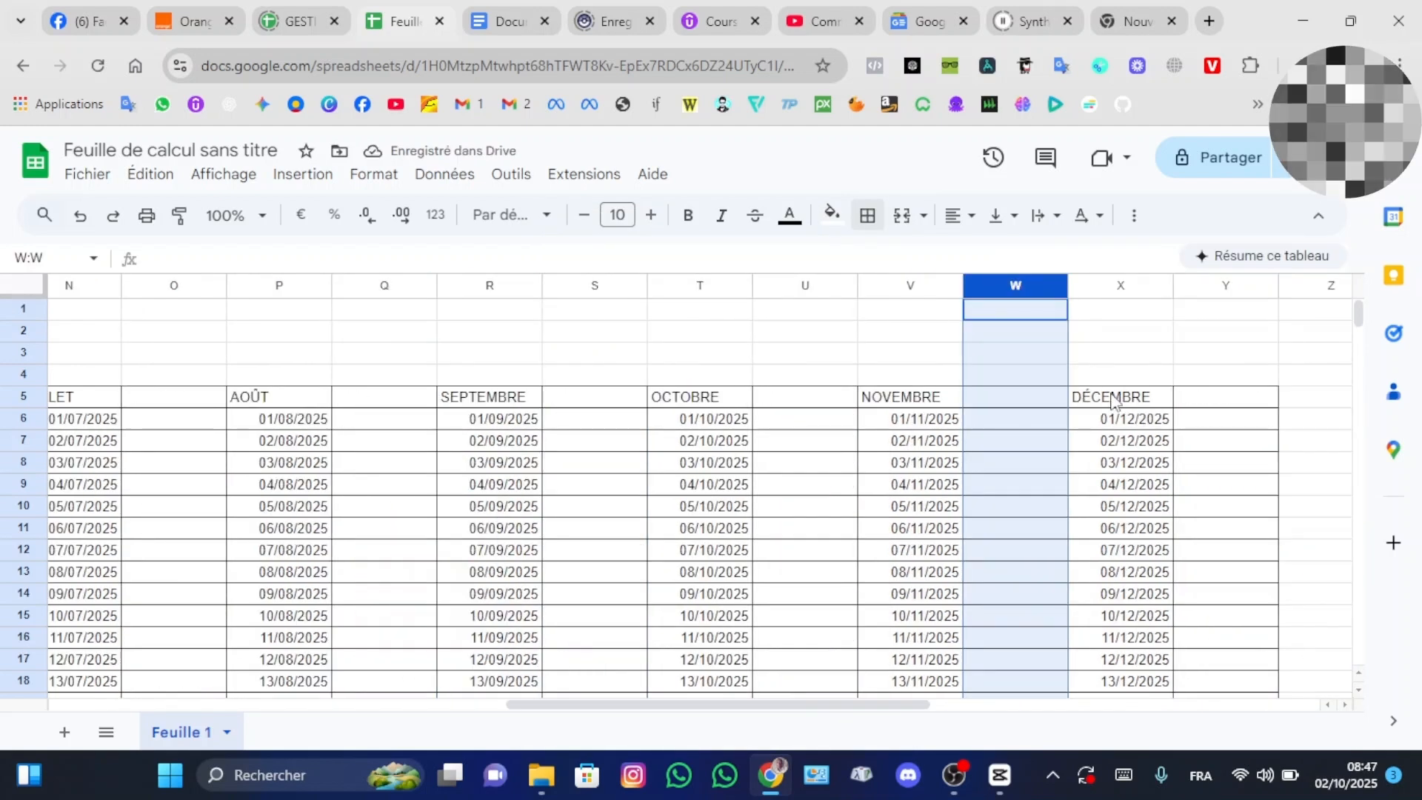
pyautogui.hscroll(1, 1111, 400)
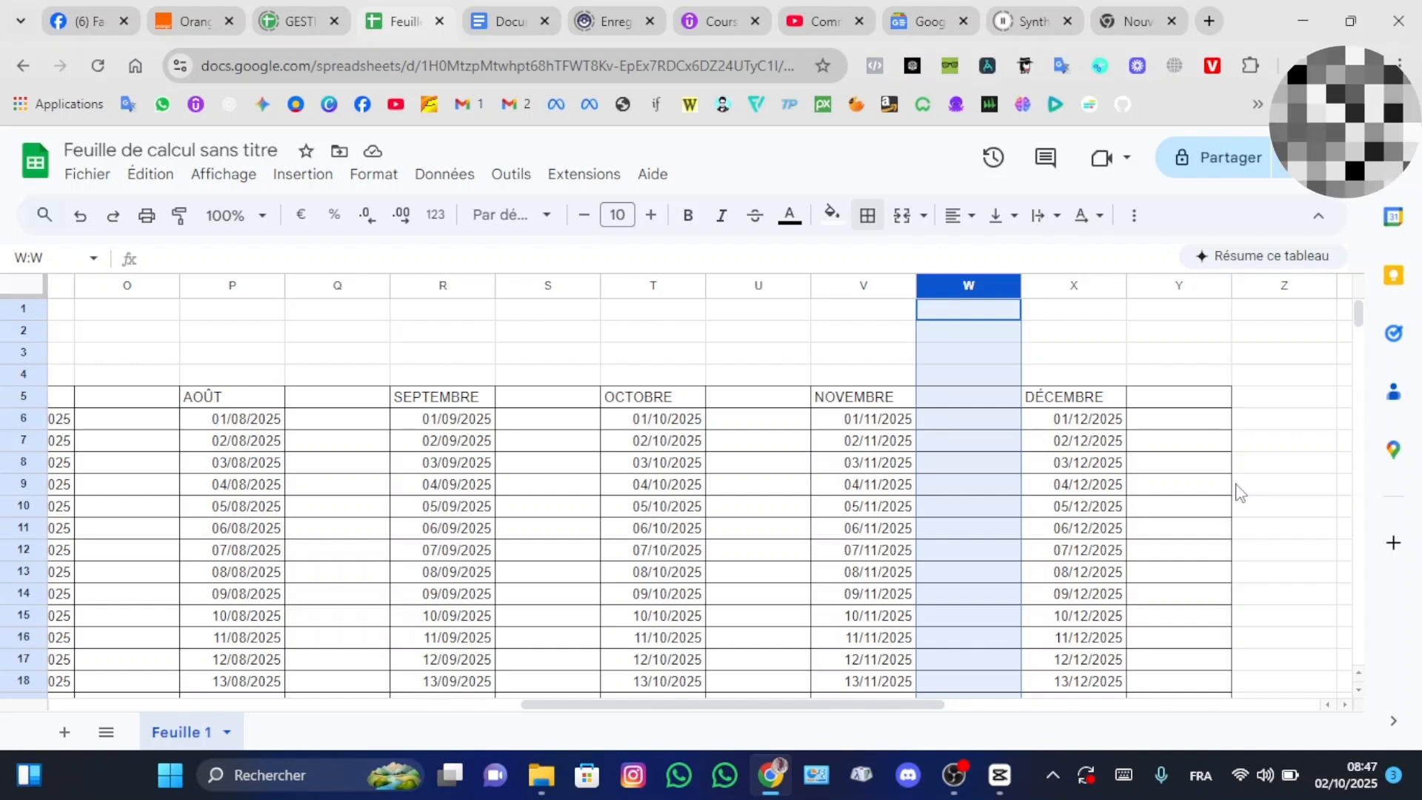
pyautogui.scroll(-1, 1208, 625)
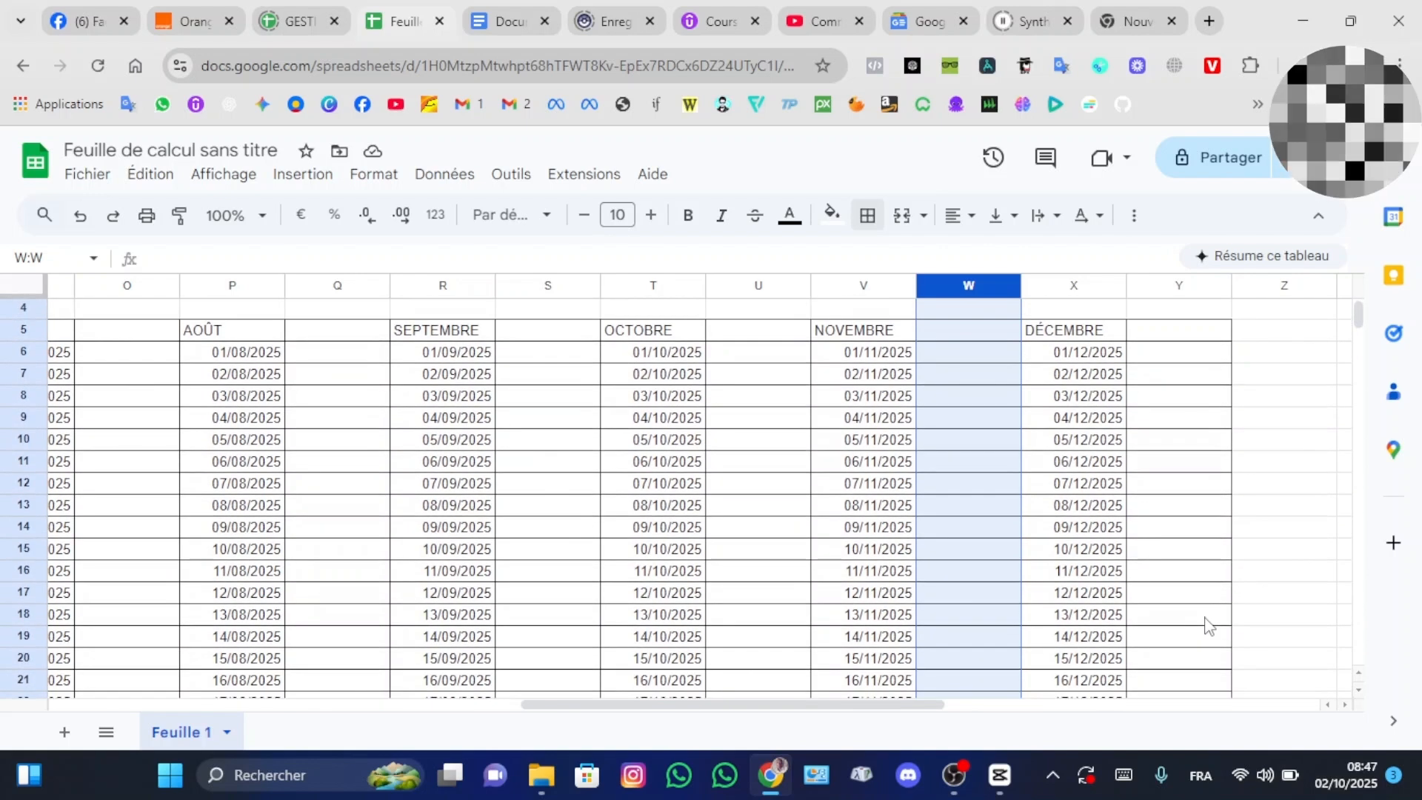
pyautogui.scroll(-6, 1208, 626)
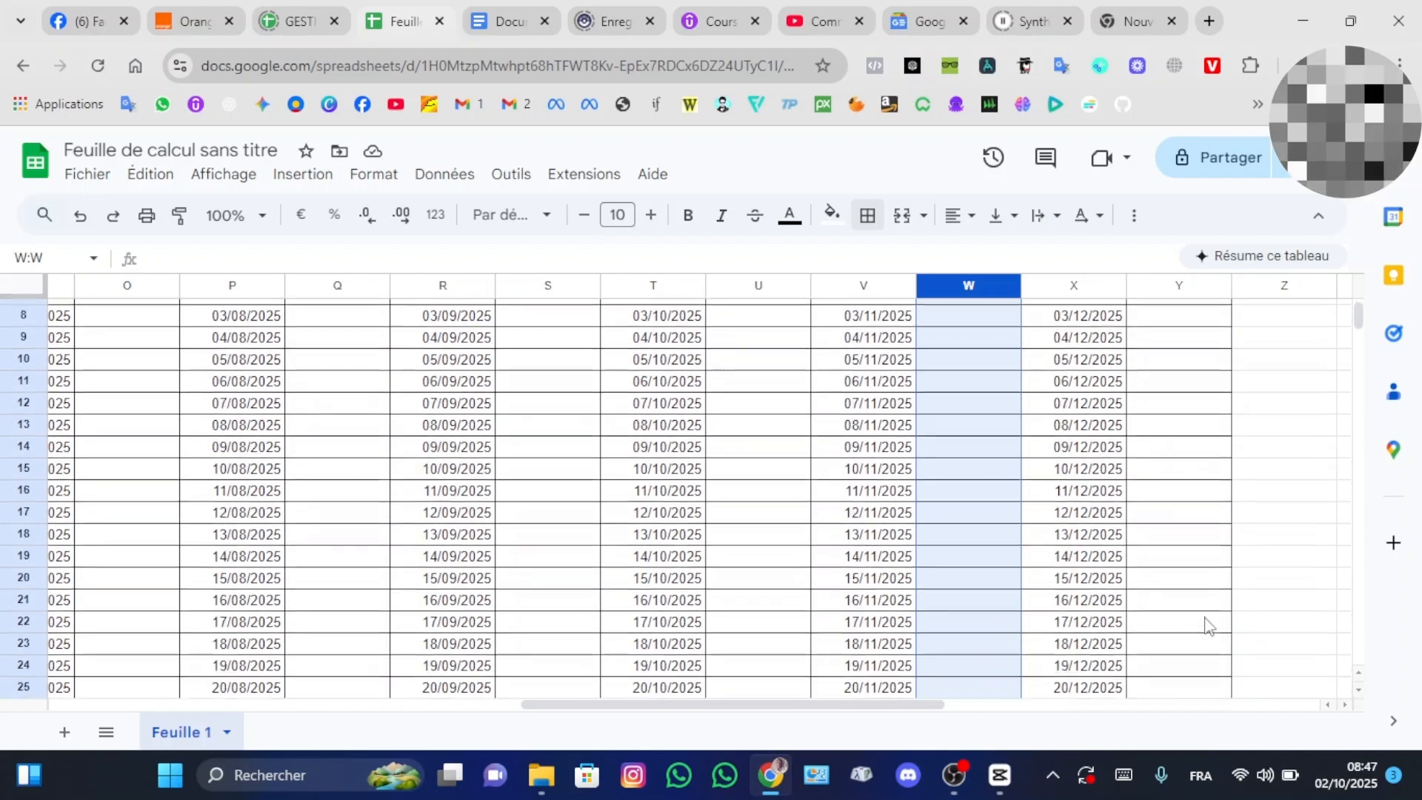
pyautogui.click(1162, 615)
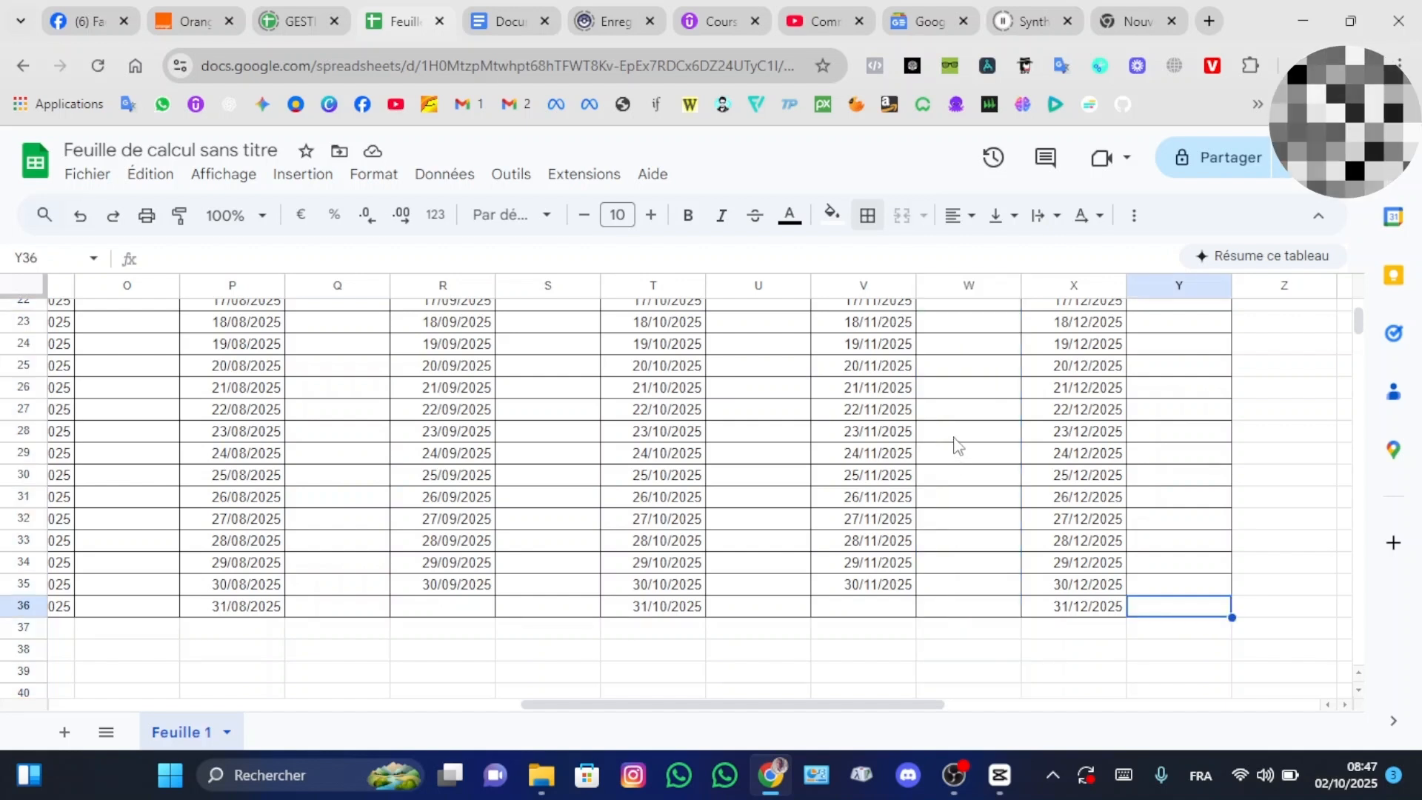
pyautogui.click(956, 480)
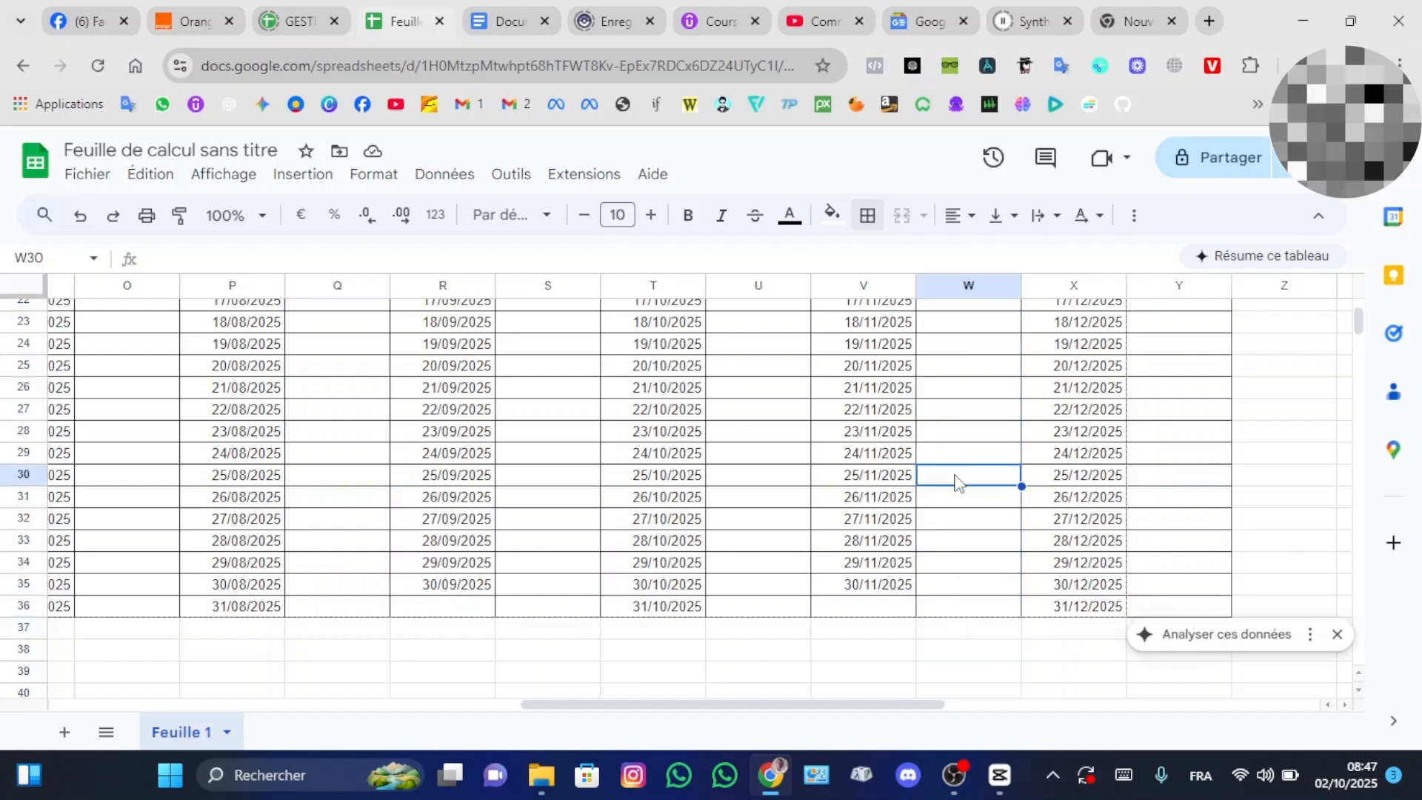